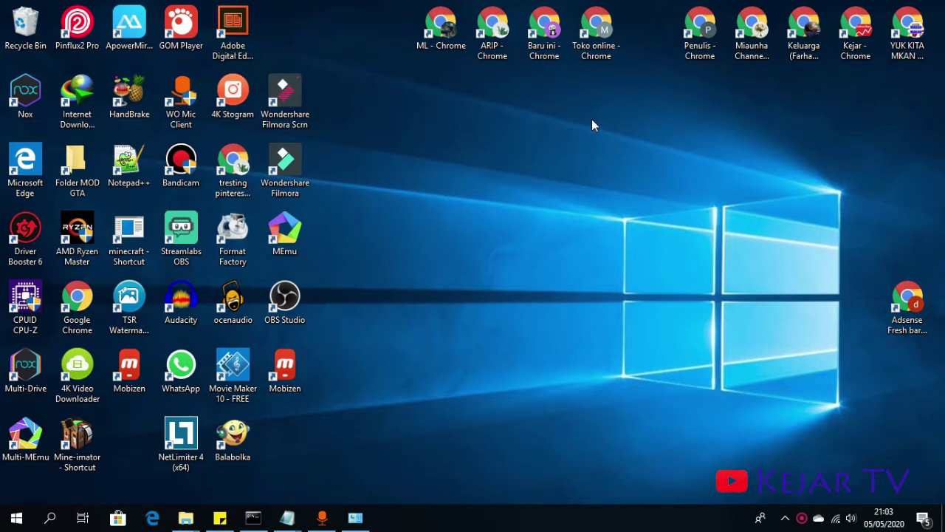
# Open the Penulis Chrome profile from the desktop
pyautogui.doubleClick(700, 31)
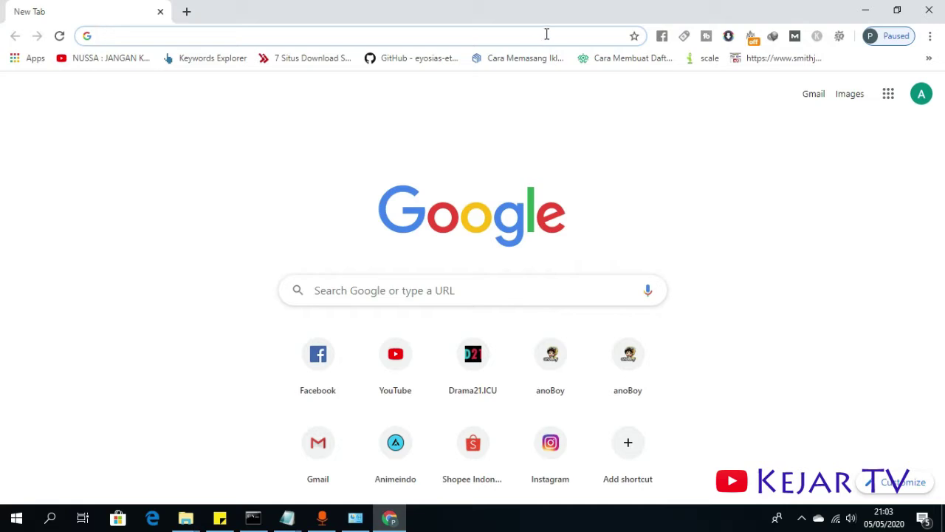
pyautogui.click(508, 35)
pyautogui.write('gmail')
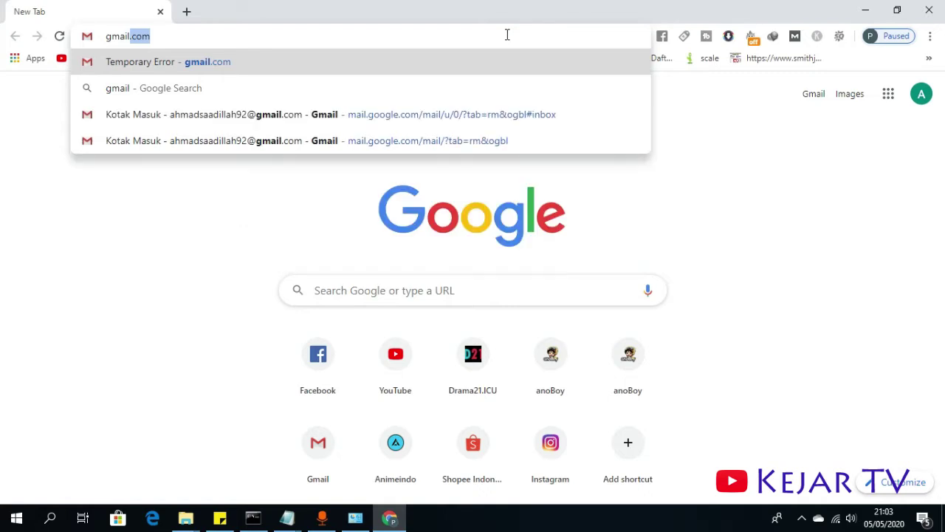
pyautogui.click(811, 168)
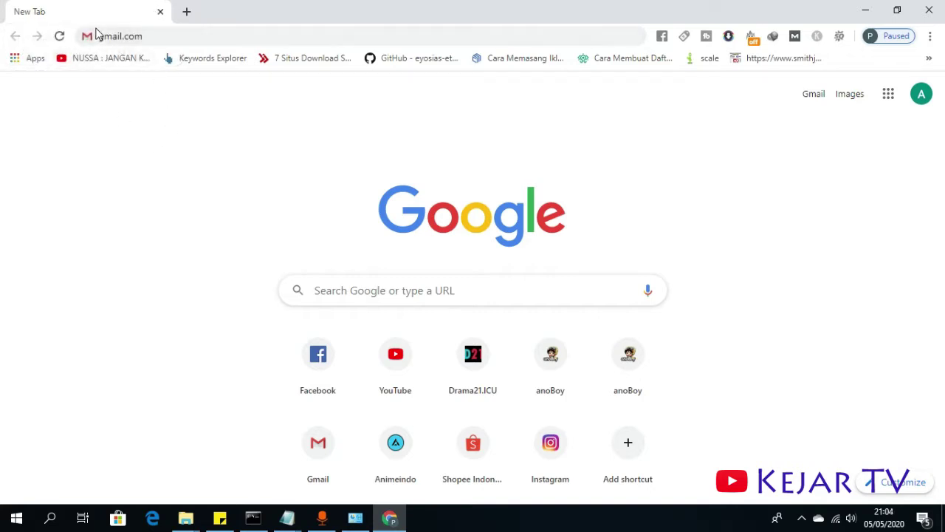
# Go to blogspot.com in the current browser tab
pyautogui.click(153, 37)
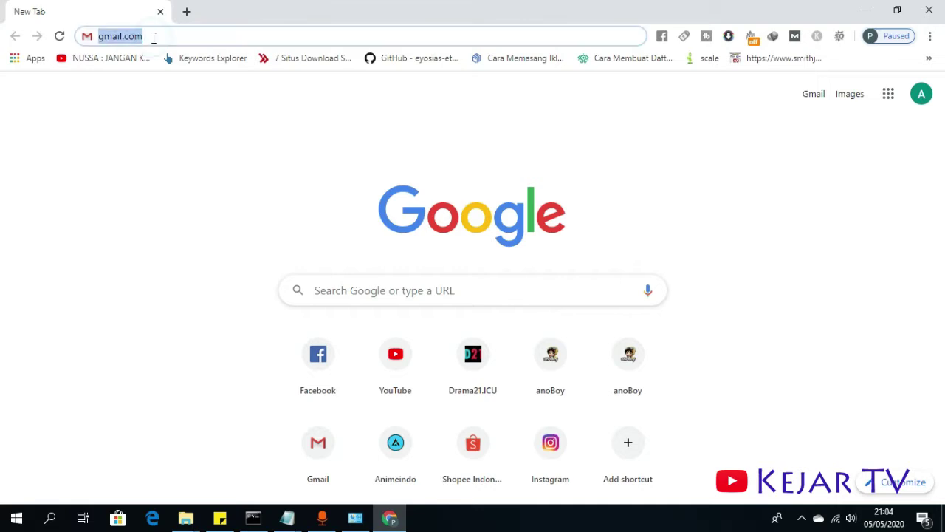
pyautogui.write('blogpo')
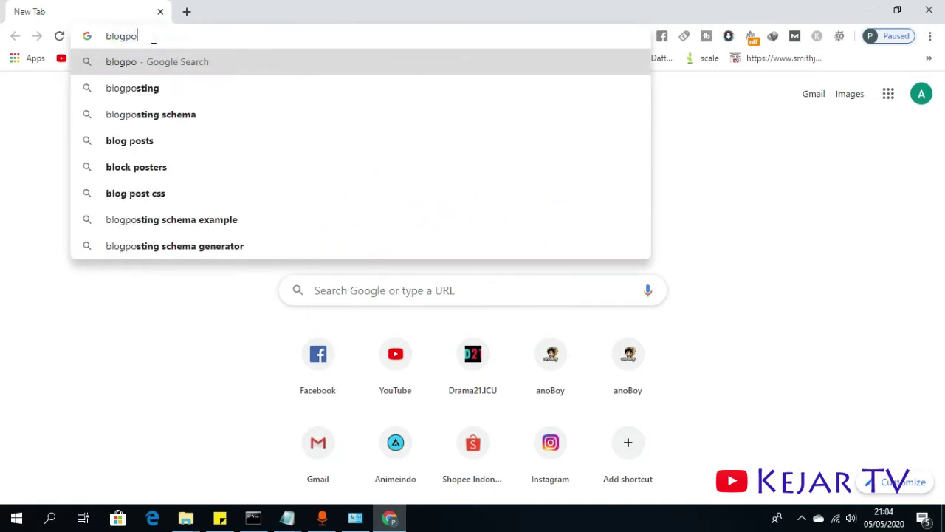
pyautogui.press('BackSpace')
pyautogui.press('BackSpace')
pyautogui.write('spot.com')
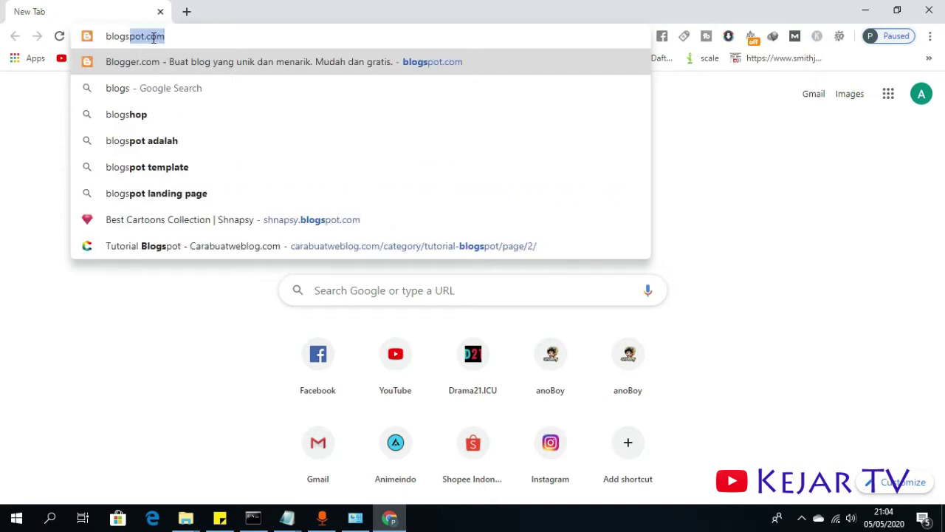
pyautogui.press('Return')
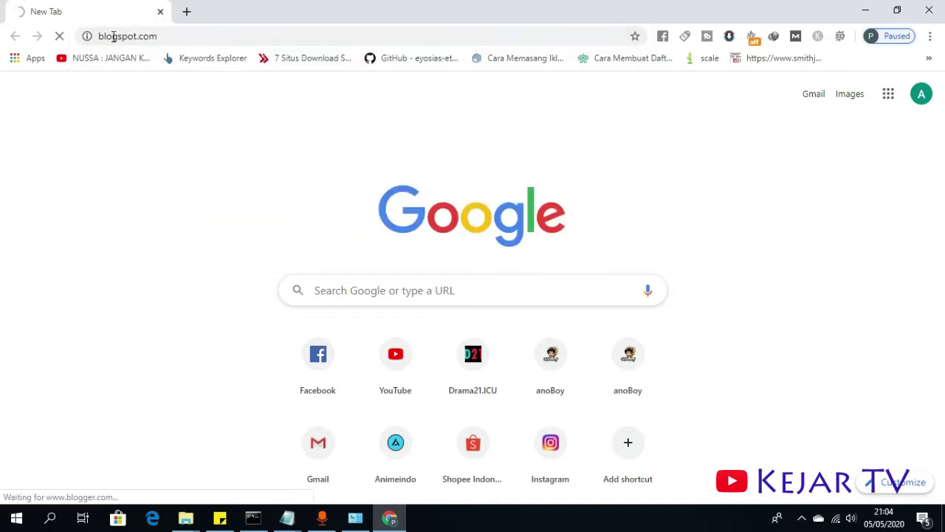
# Check the running ping to detik.com in the Command Prompt window and return to the browser
pyautogui.click(254, 517)
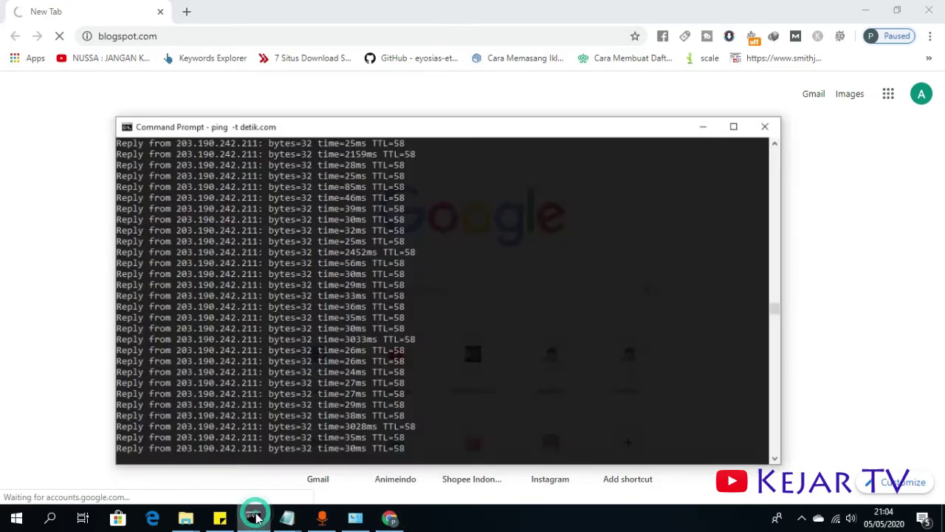
pyautogui.click(255, 517)
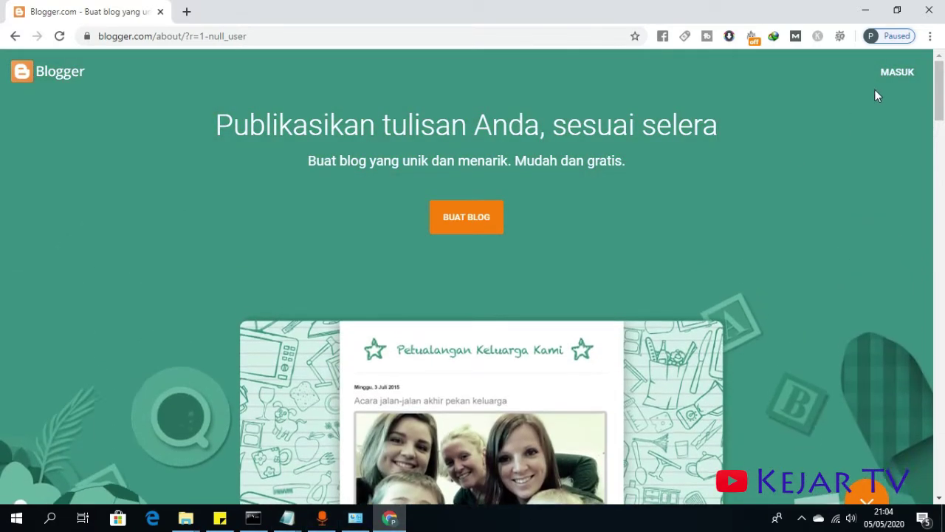
# Sign in to Blogger with the second listed Google account, entering the account password, and save the password in the browser
pyautogui.click(887, 81)
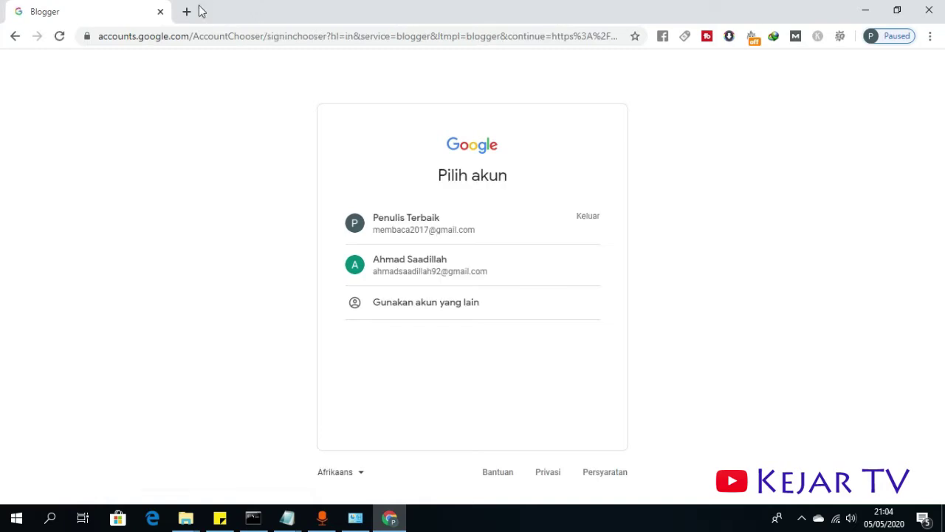
pyautogui.click(495, 269)
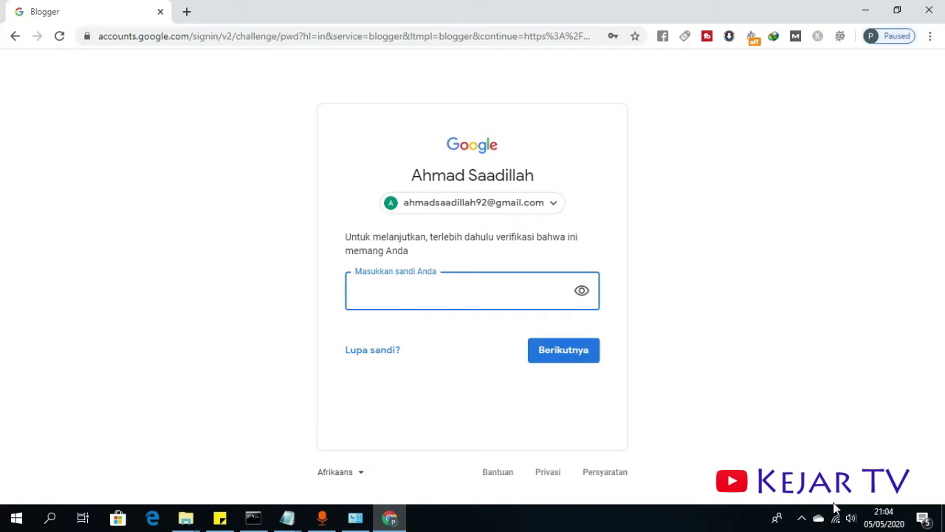
pyautogui.click(802, 522)
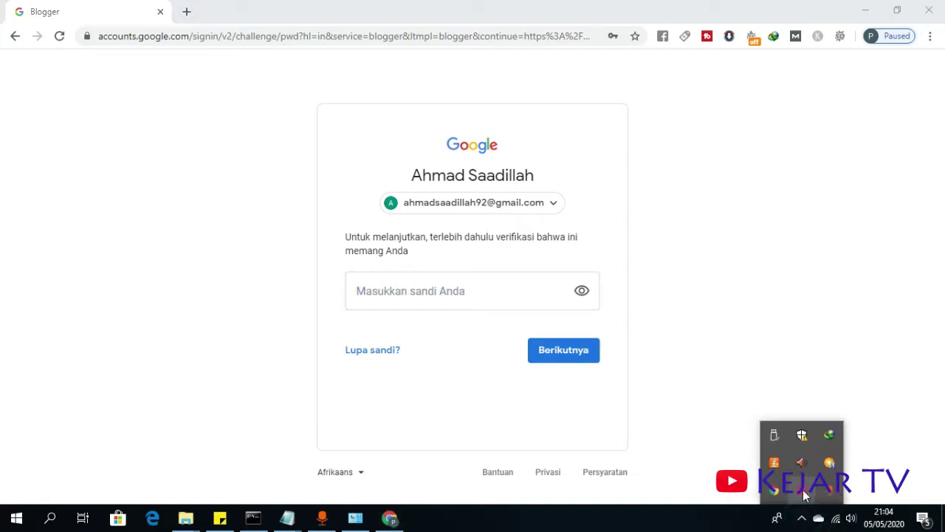
pyautogui.rightClick(803, 491)
pyautogui.click(821, 501)
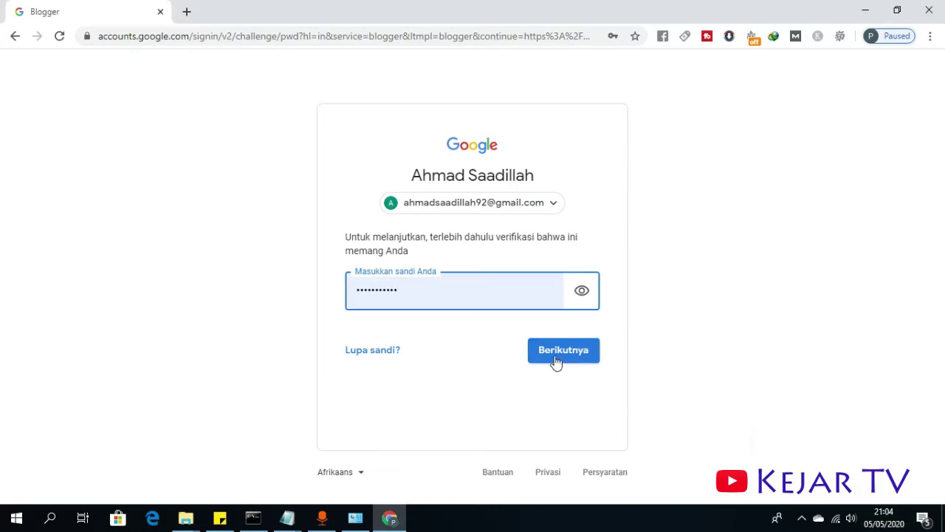
pyautogui.click(556, 360)
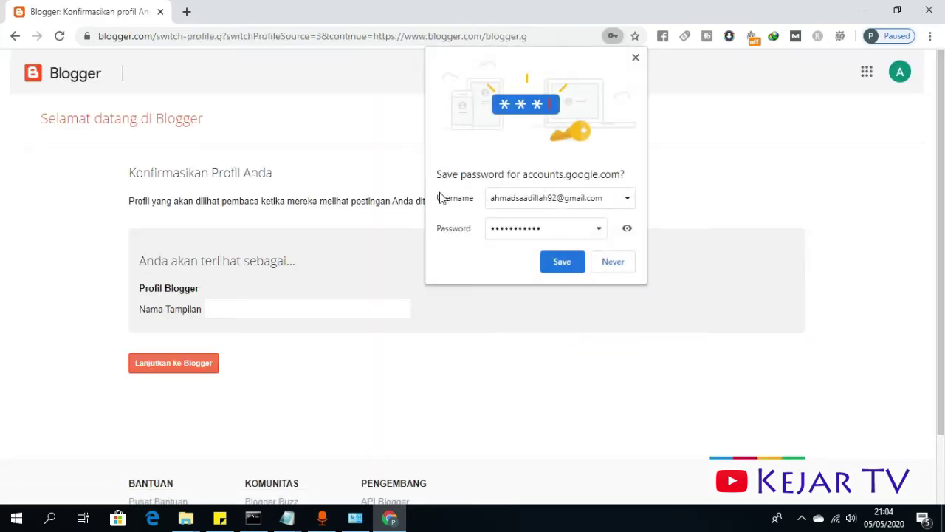
pyautogui.click(565, 266)
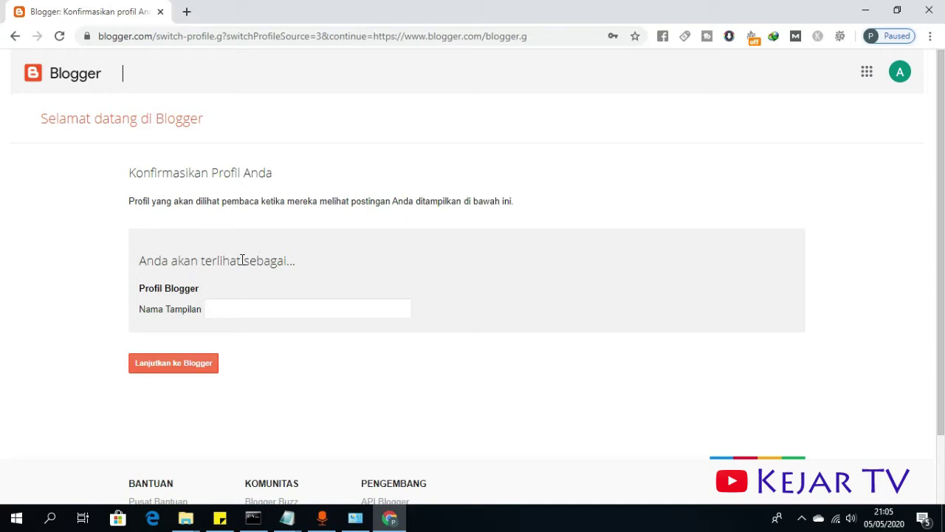
# Set the Blogger profile's display name to kejarTV and continue to Blogger
pyautogui.click(255, 308)
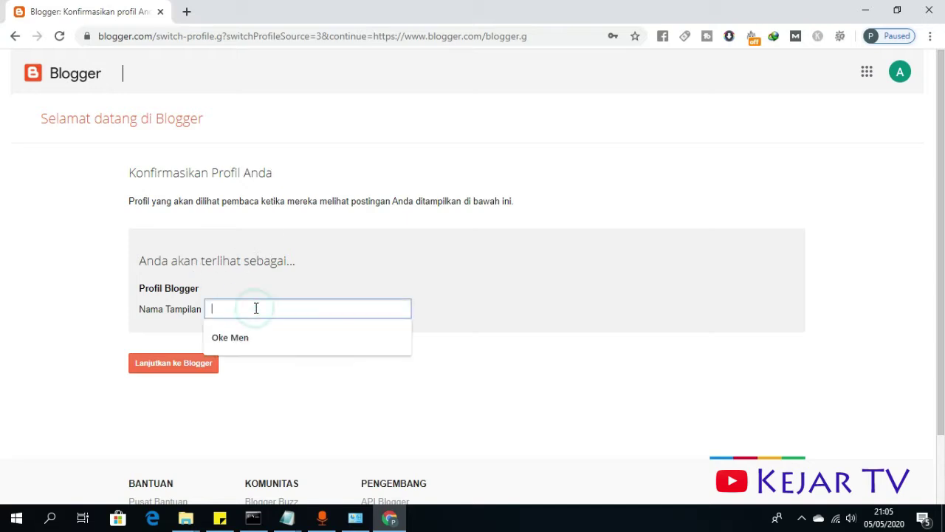
pyautogui.write('kejarTV')
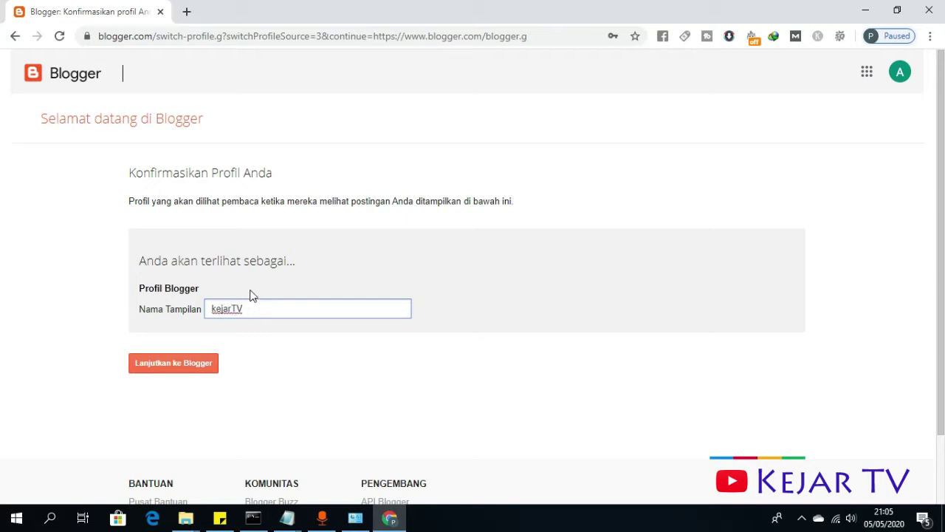
pyautogui.click(187, 362)
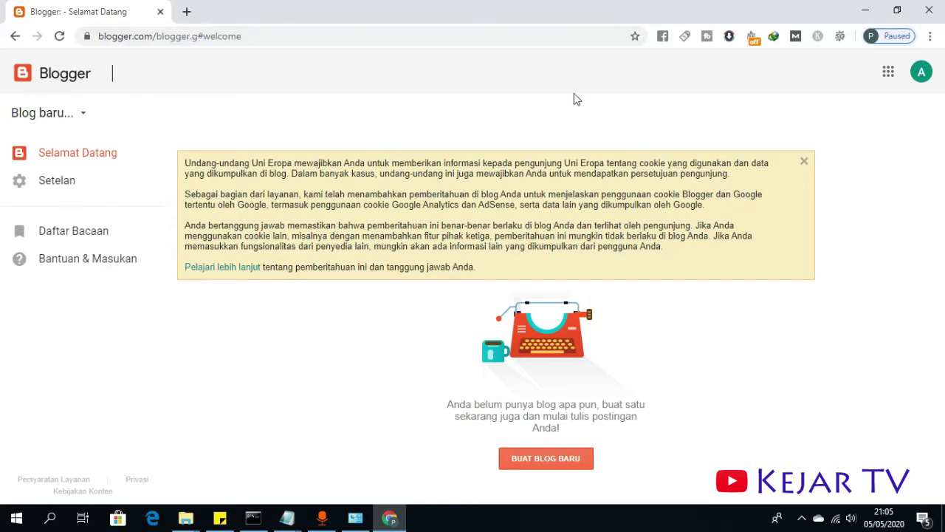
# Start a new blog and title it "KOmputer dan Tips trik Android"
pyautogui.click(550, 464)
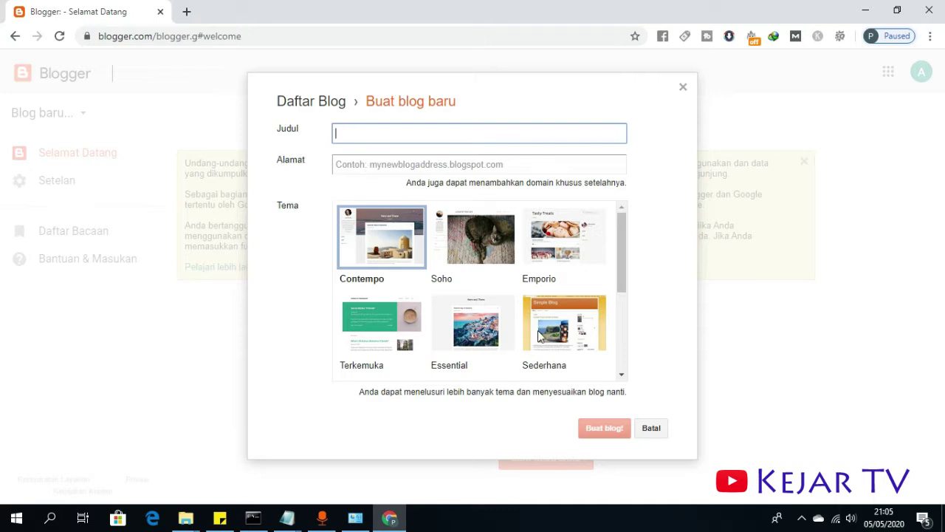
pyautogui.scroll(-5, 523, 262)
pyautogui.scroll(5, 517, 258)
pyautogui.write('KOmputer dan ')
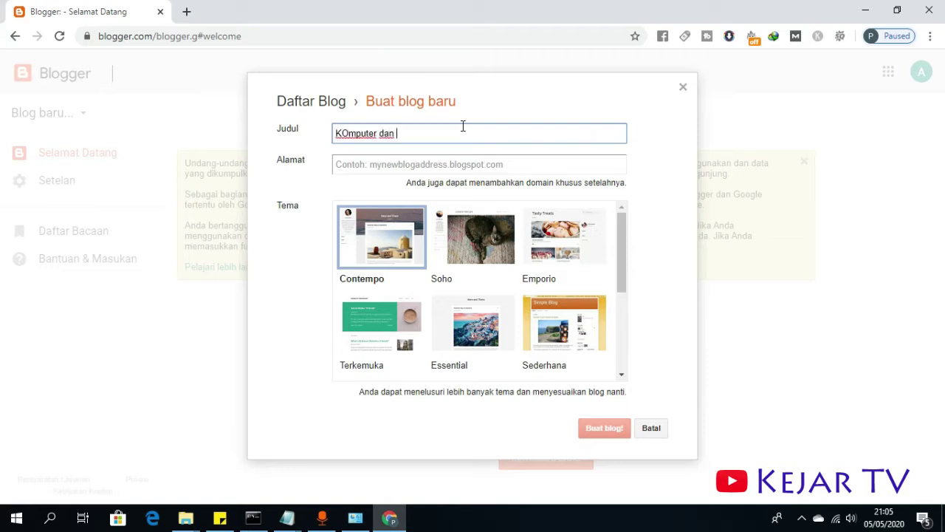
pyautogui.write('Tips trik Android')
# Set the new blog's address to kejartv92.blogspot.com
pyautogui.click(466, 160)
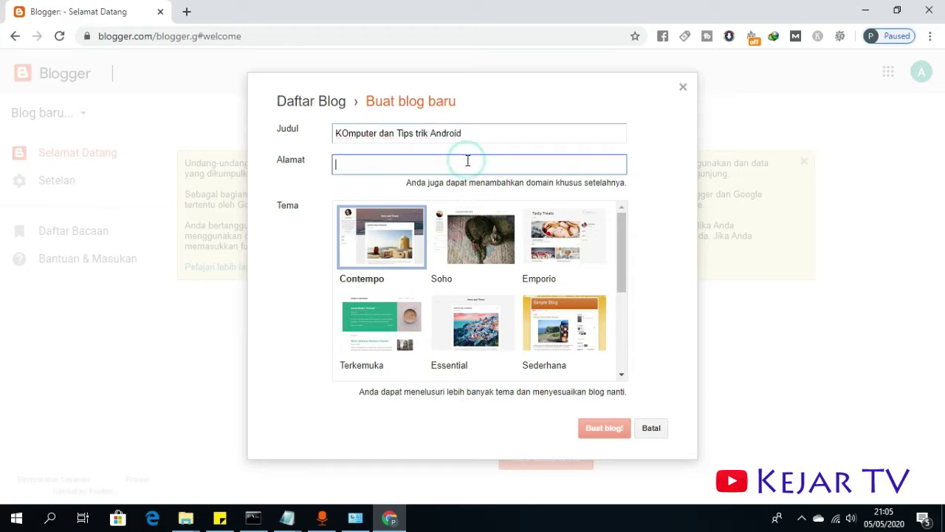
pyautogui.write('kejar')
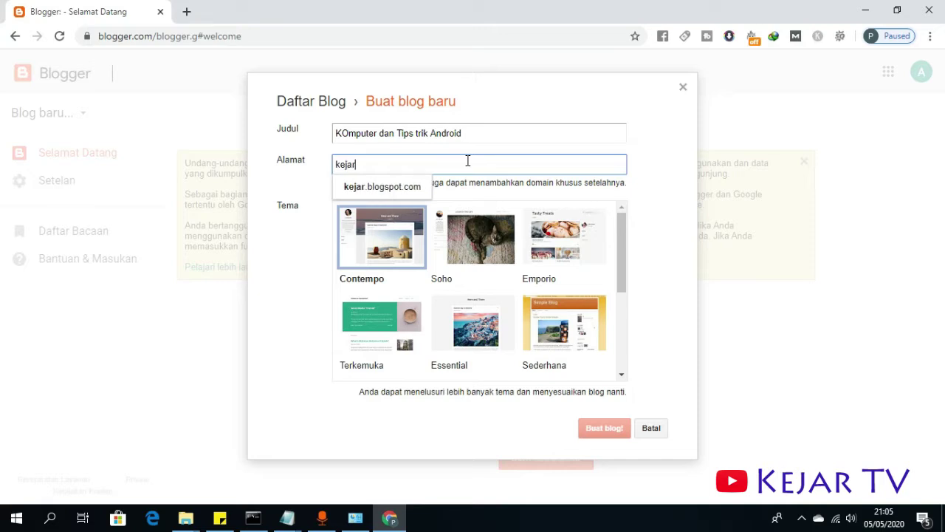
pyautogui.write('tv92')
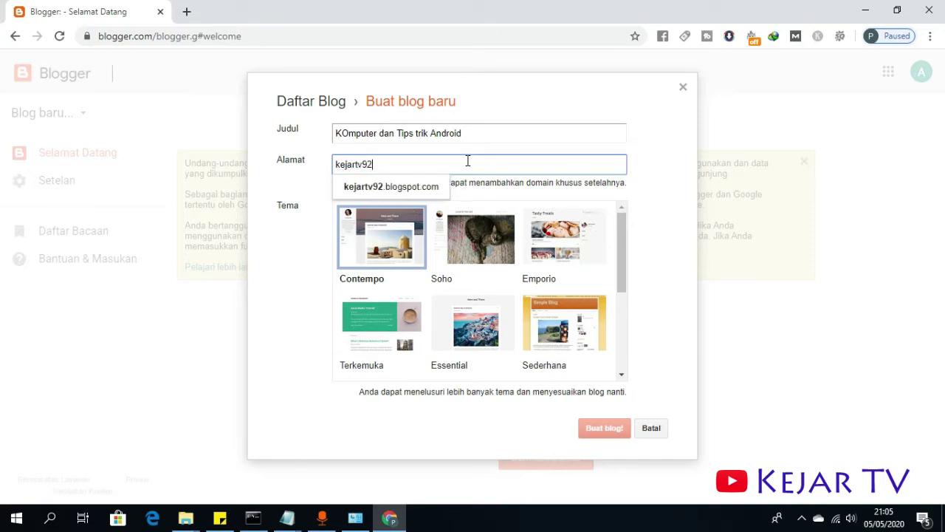
pyautogui.click(431, 187)
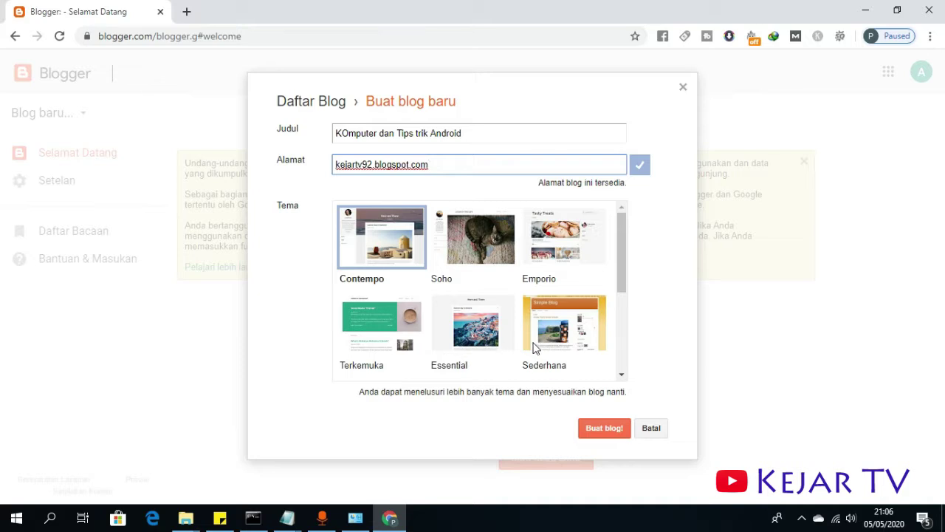
# Choose the Contempo theme for the new blog and create the blog
pyautogui.scroll(-2, 551, 344)
pyautogui.scroll(-1, 550, 344)
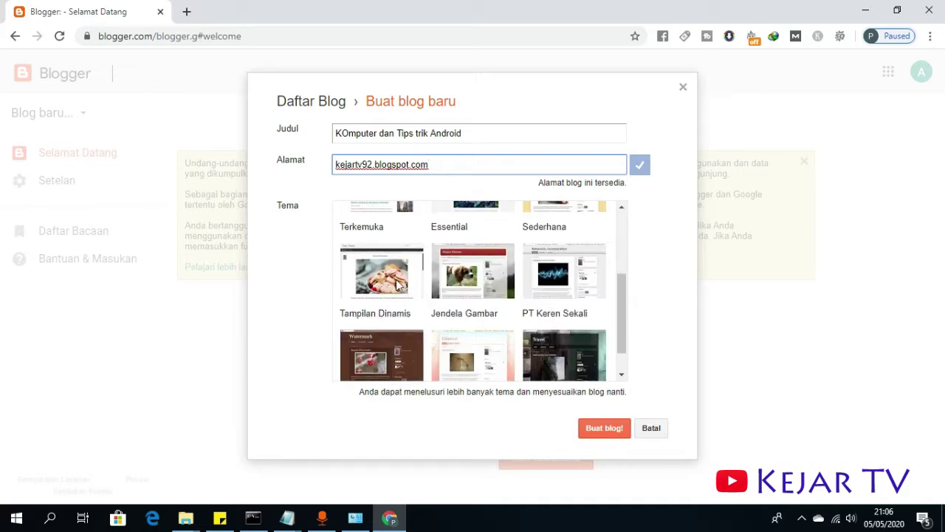
pyautogui.scroll(2, 404, 281)
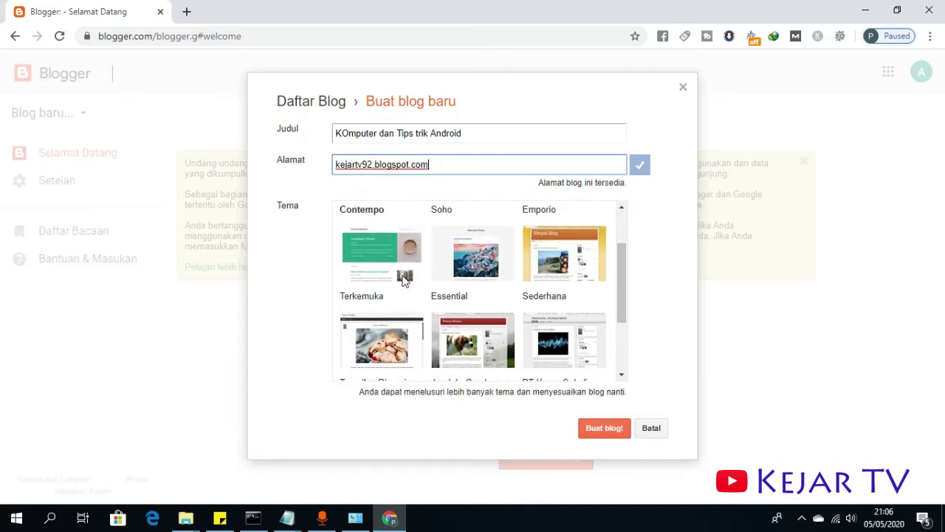
pyautogui.scroll(2, 410, 277)
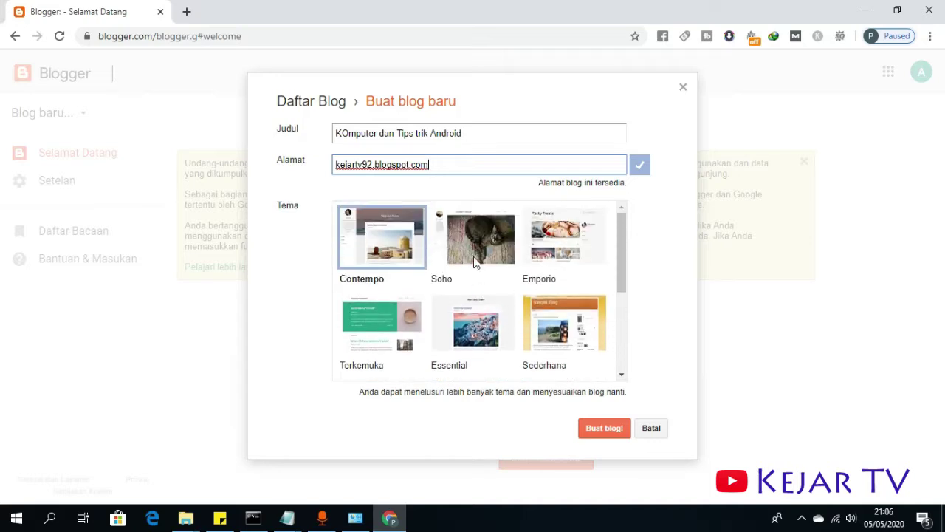
pyautogui.click(396, 244)
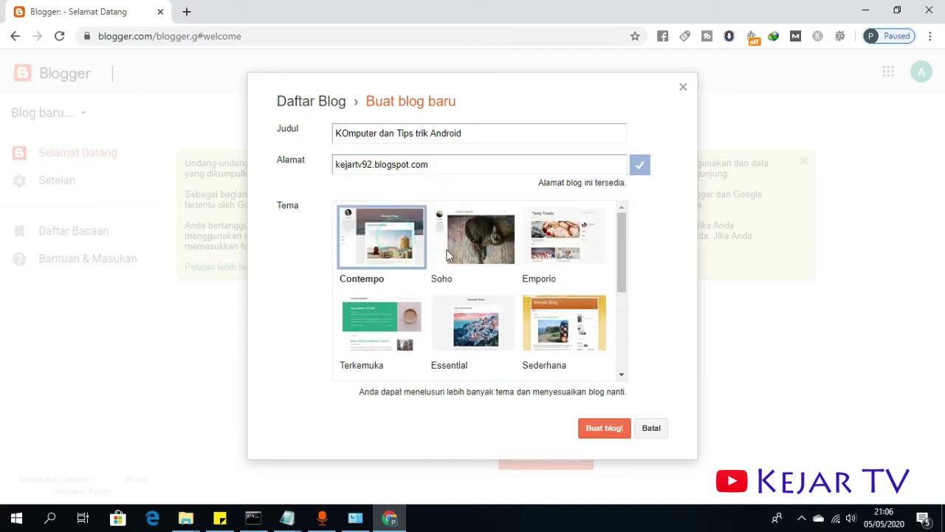
pyautogui.click(615, 434)
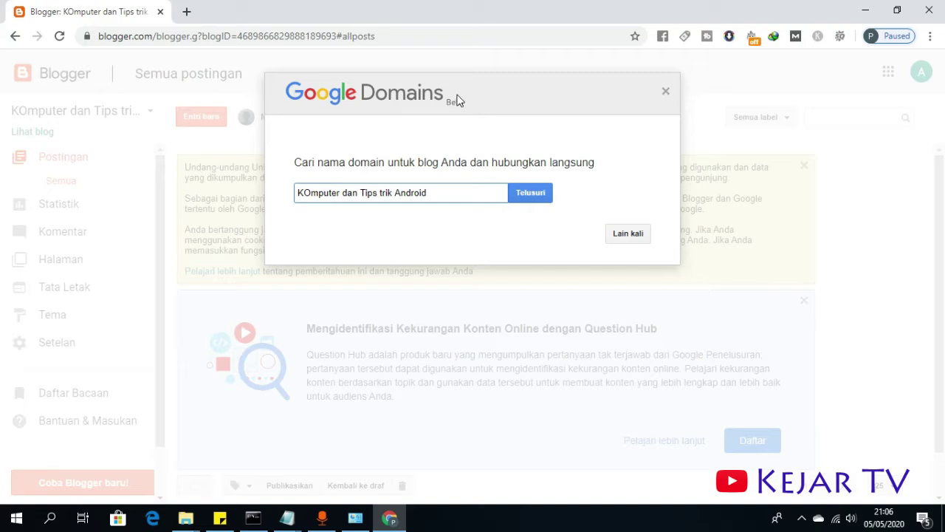
# Close the Google Domains offer and dismiss the Question Hub and EU cookie notices on the posts page
pyautogui.click(665, 94)
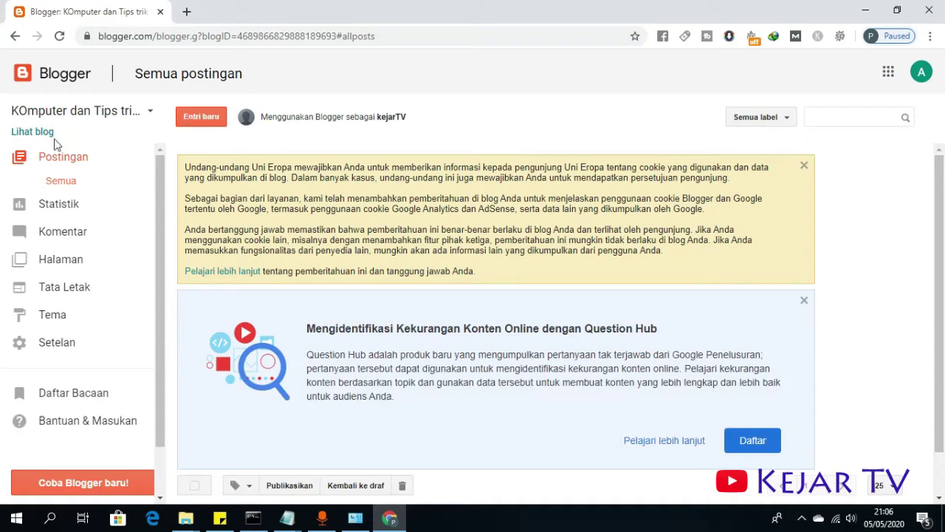
pyautogui.click(86, 165)
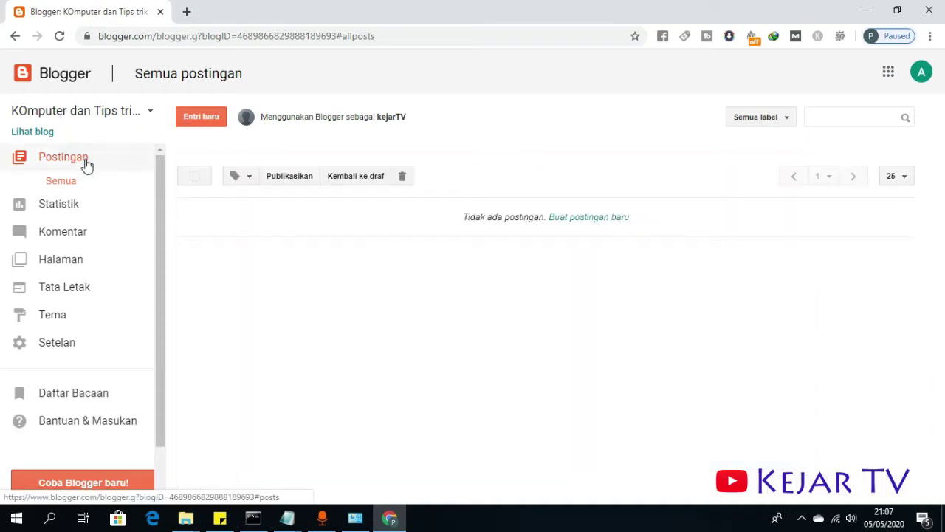
pyautogui.scroll(-1, 469, 265)
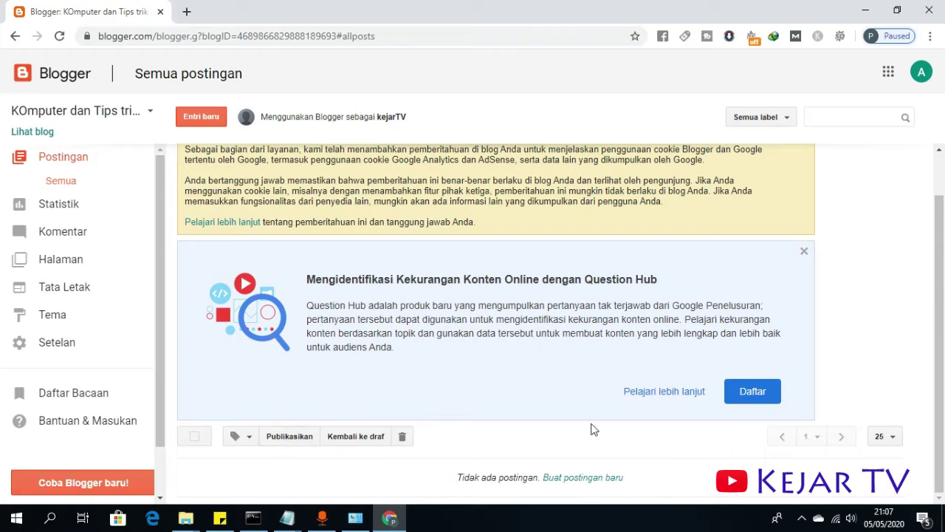
pyautogui.click(804, 251)
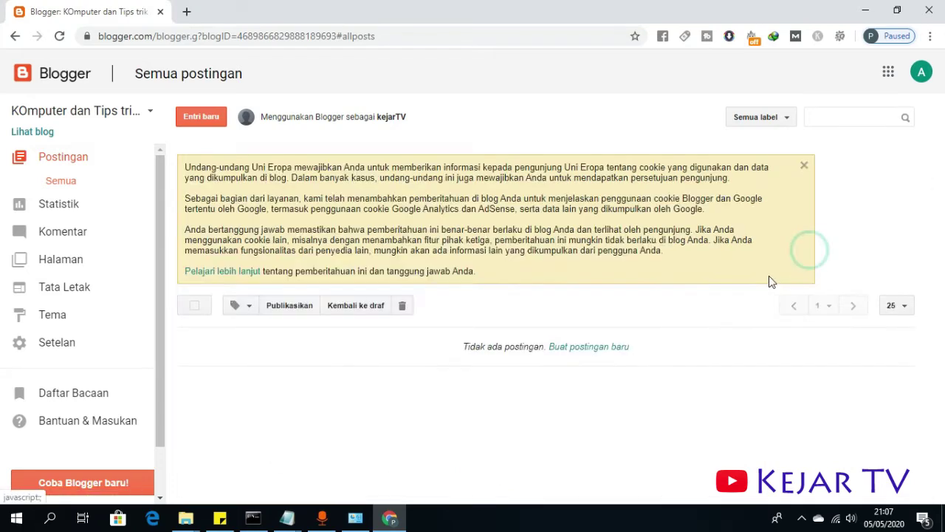
pyautogui.click(805, 165)
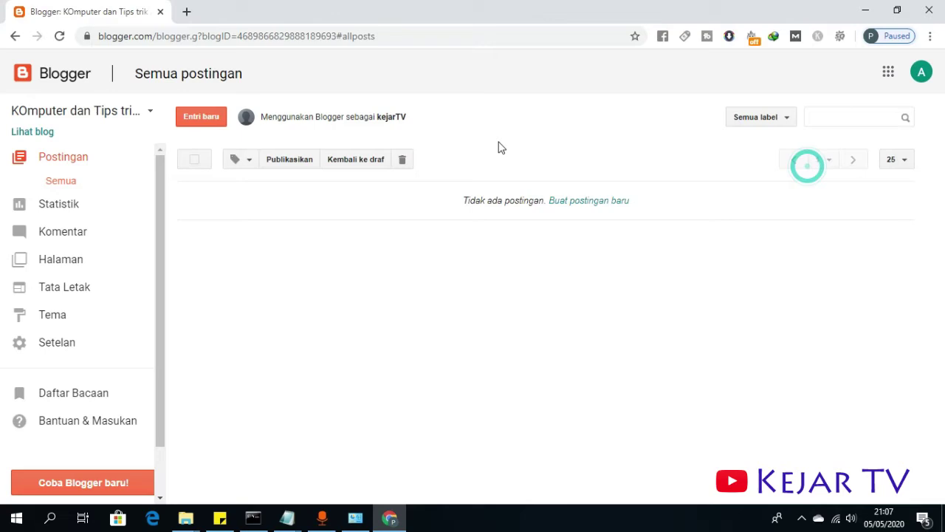
# Start a new post titled "Postingan Pertamaku" and copy the title into the post body, followed by a hyphen
pyautogui.click(199, 119)
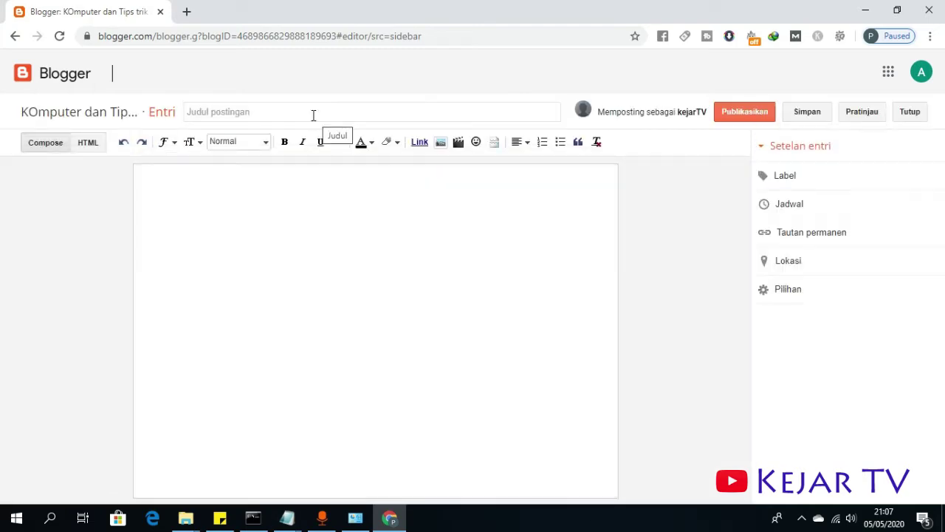
pyautogui.click(316, 111)
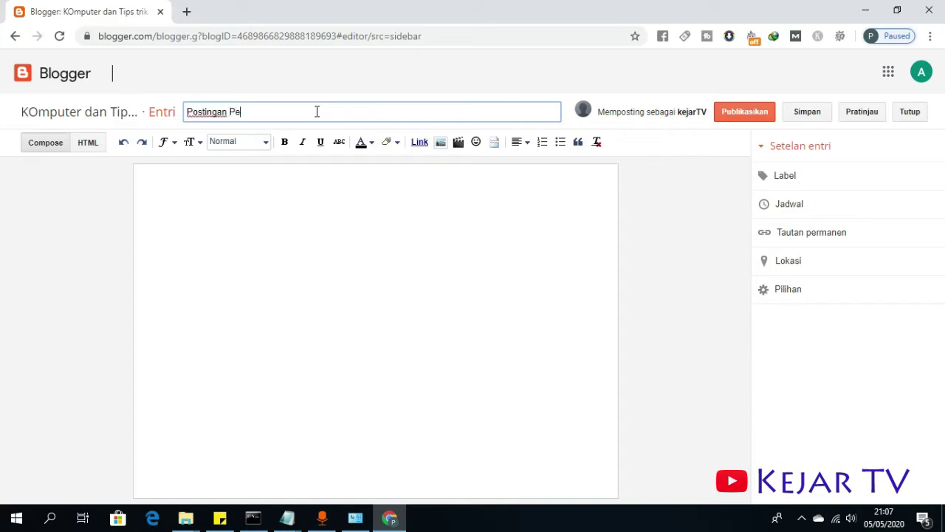
pyautogui.hotkey('ctrl', 'a')
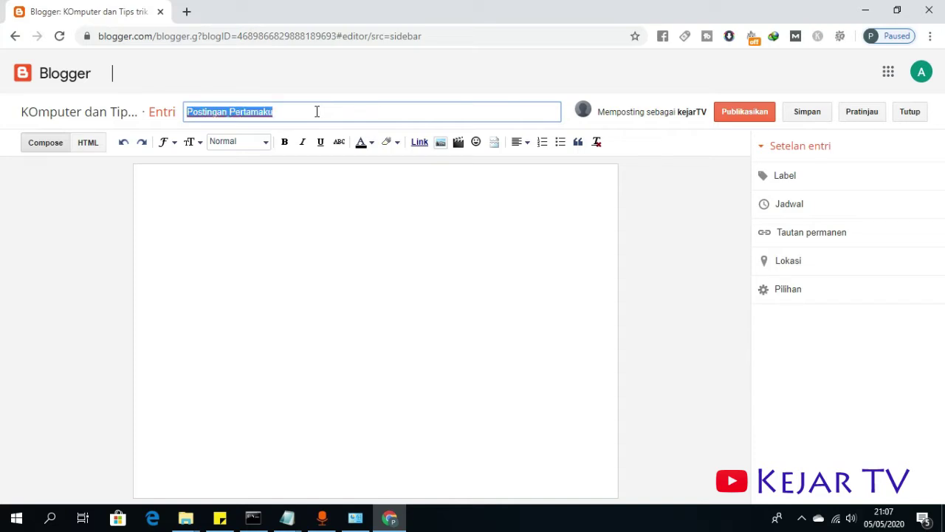
pyautogui.hotkey('ctrl', 'c')
pyautogui.click(318, 197)
pyautogui.hotkey('ctrl', 'v')
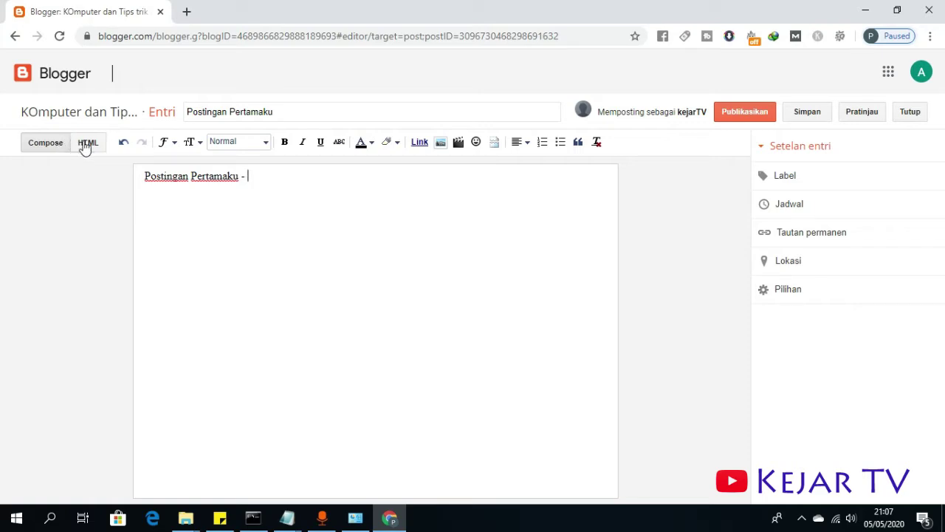
# Check the post body in HTML view and return to Compose view
pyautogui.click(89, 143)
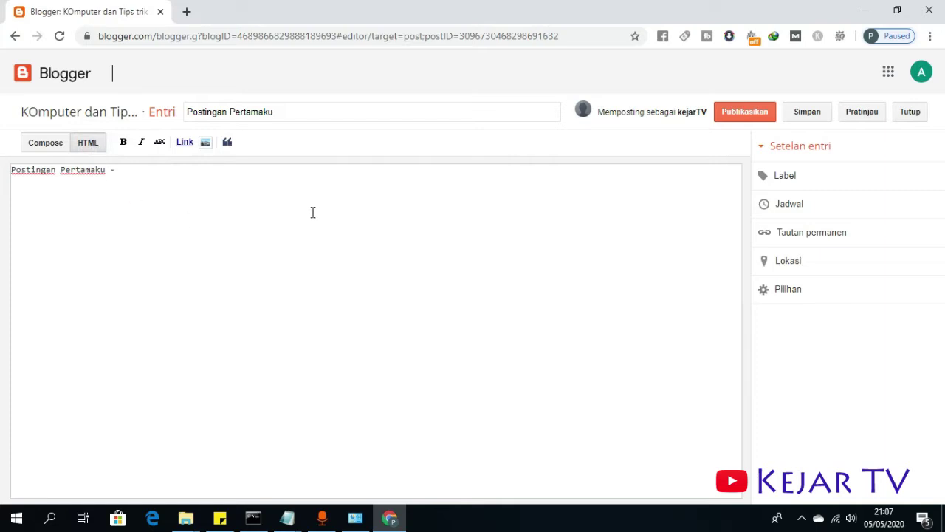
pyautogui.click(334, 171)
pyautogui.click(49, 145)
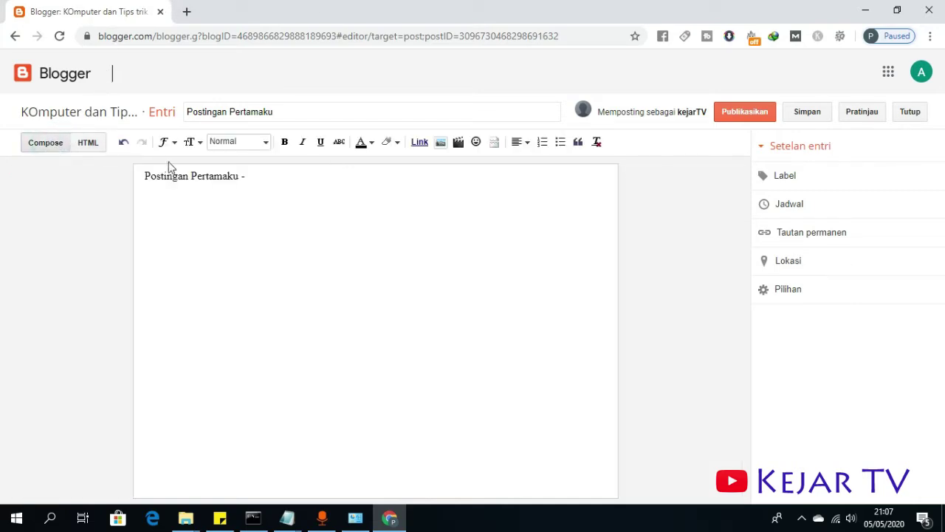
# Look through the available fonts, text sizes and heading styles for the post text
pyautogui.click(167, 144)
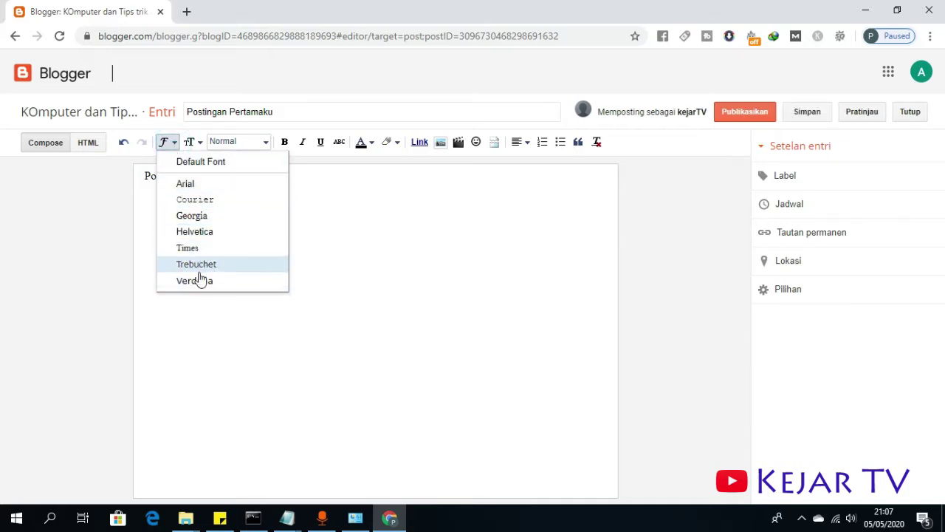
pyautogui.click(190, 142)
pyautogui.click(191, 142)
pyautogui.click(190, 142)
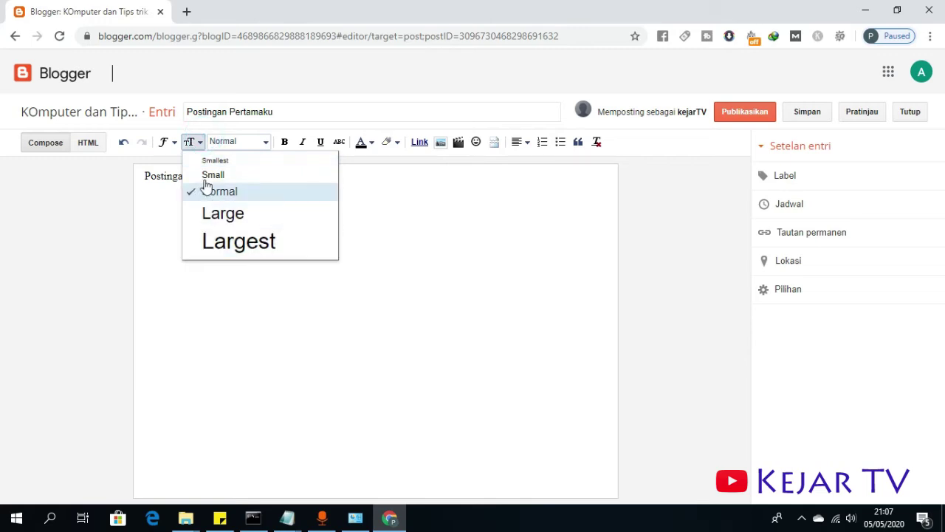
pyautogui.click(266, 142)
pyautogui.click(267, 142)
pyautogui.click(268, 142)
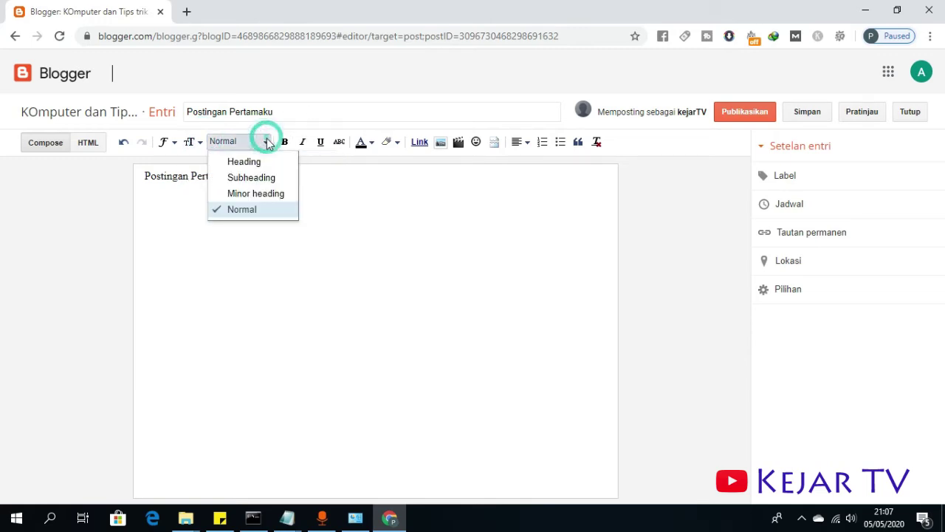
pyautogui.click(327, 104)
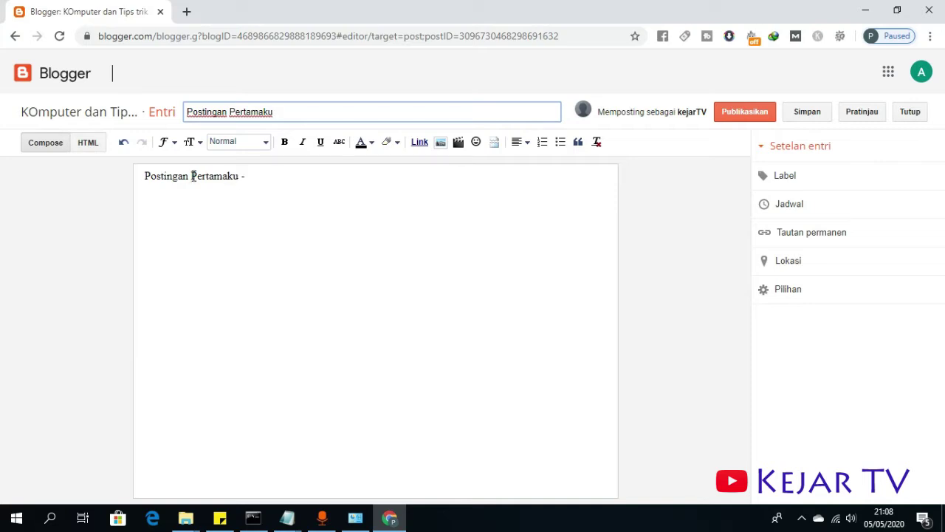
# Make the word "Pertamaku" in the post body bold and look at the link settings for it
pyautogui.moveTo(193, 176); pyautogui.dragTo(244, 181)
pyautogui.click(285, 142)
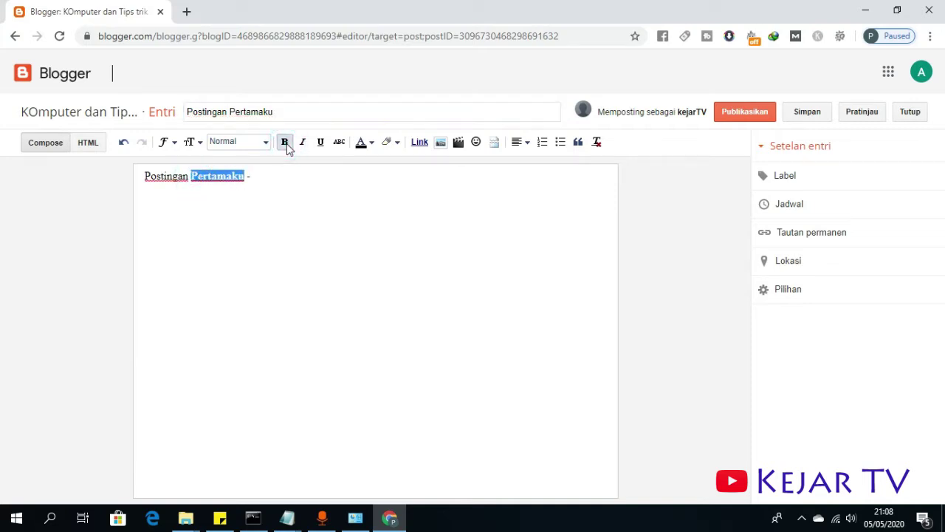
pyautogui.click(271, 171)
pyautogui.moveTo(245, 177); pyautogui.dragTo(198, 179)
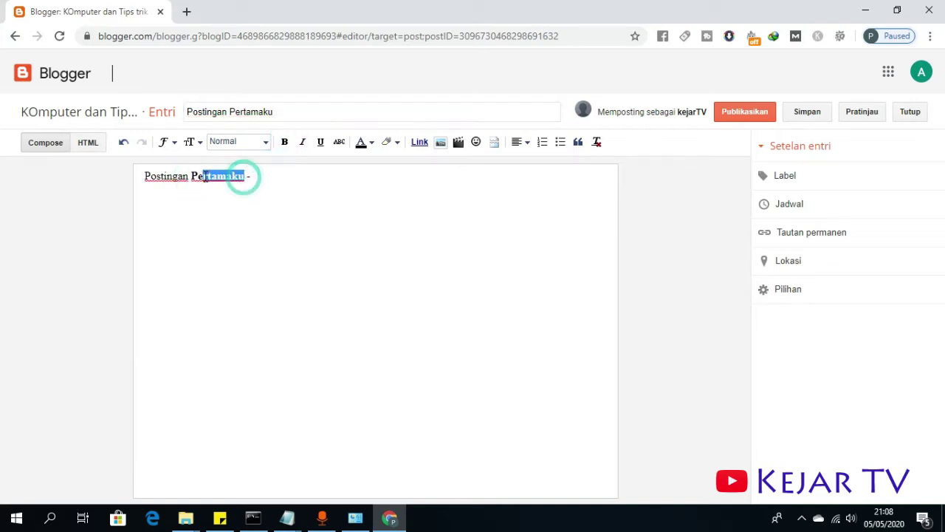
pyautogui.click(284, 142)
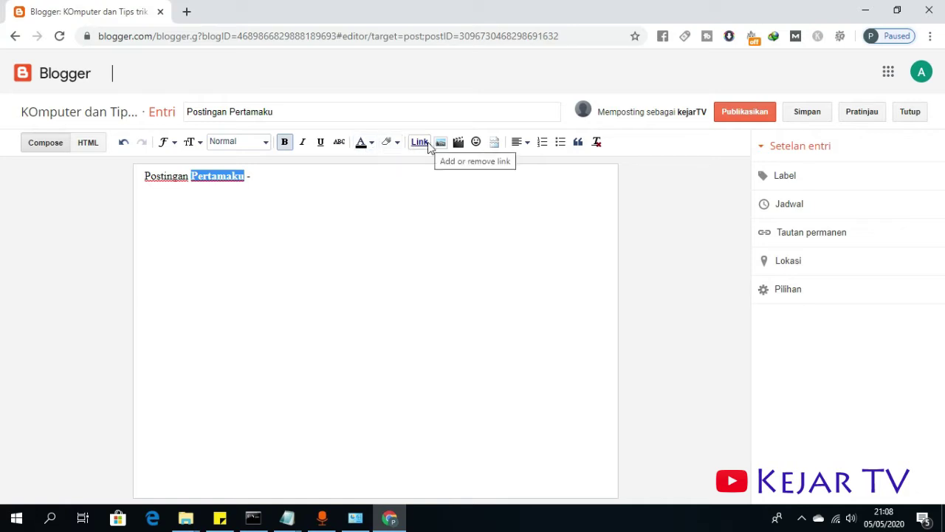
pyautogui.click(427, 145)
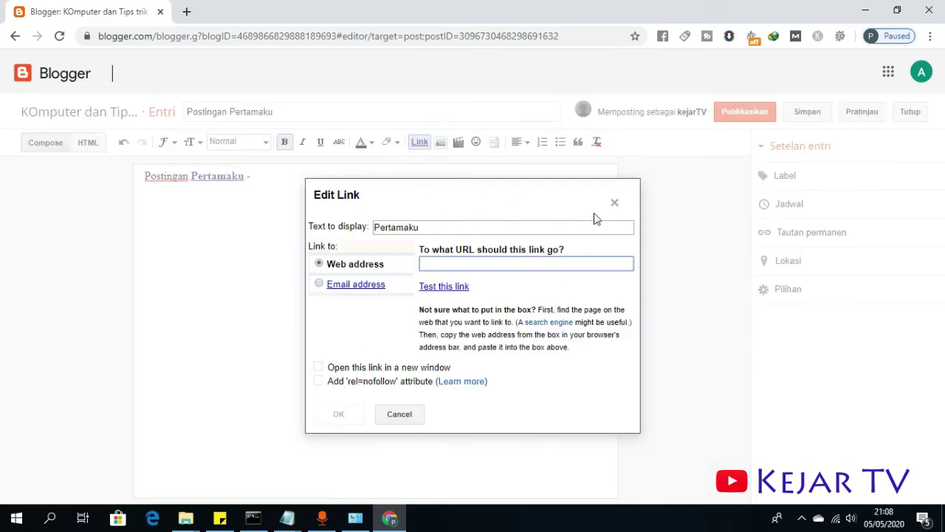
pyautogui.click(614, 202)
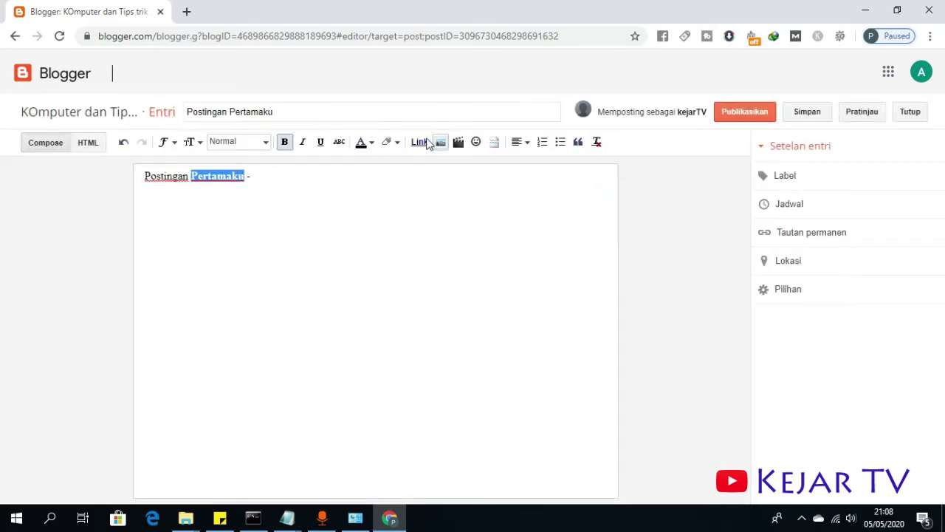
# Upload the image ayam1 from the Pictures folder and insert it into the post
pyautogui.click(441, 143)
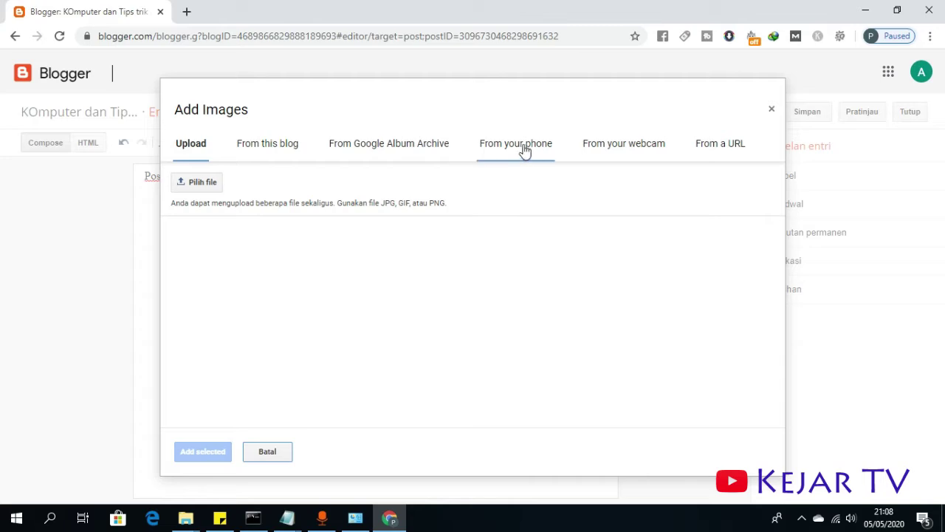
pyautogui.click(239, 151)
pyautogui.click(190, 147)
pyautogui.click(197, 181)
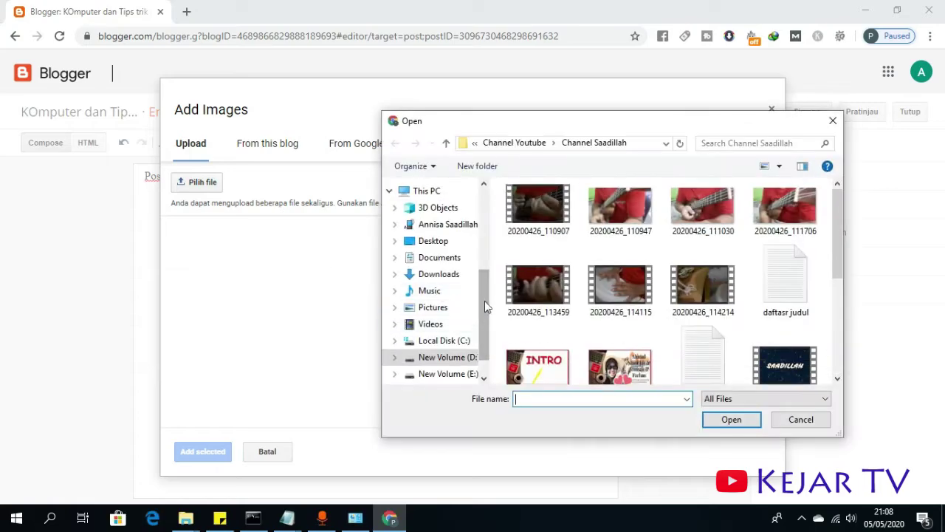
pyautogui.click(437, 307)
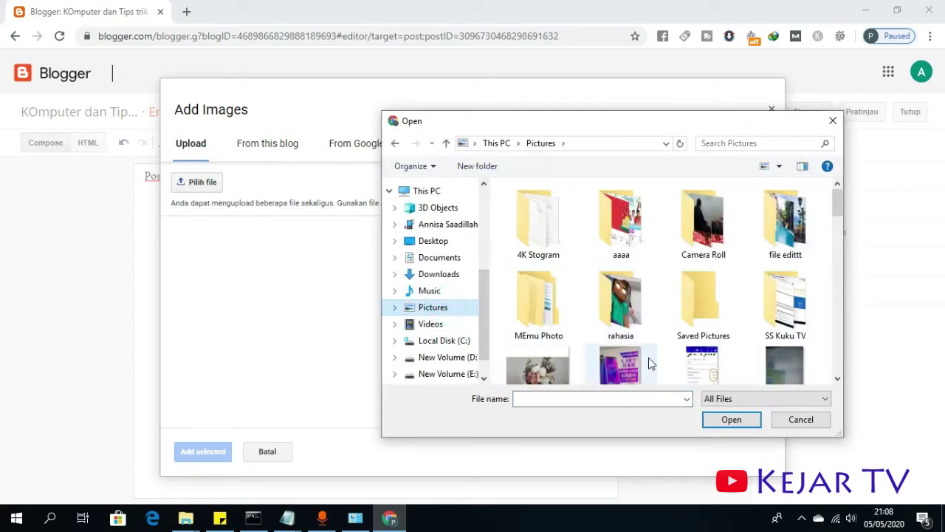
pyautogui.scroll(-8, 649, 358)
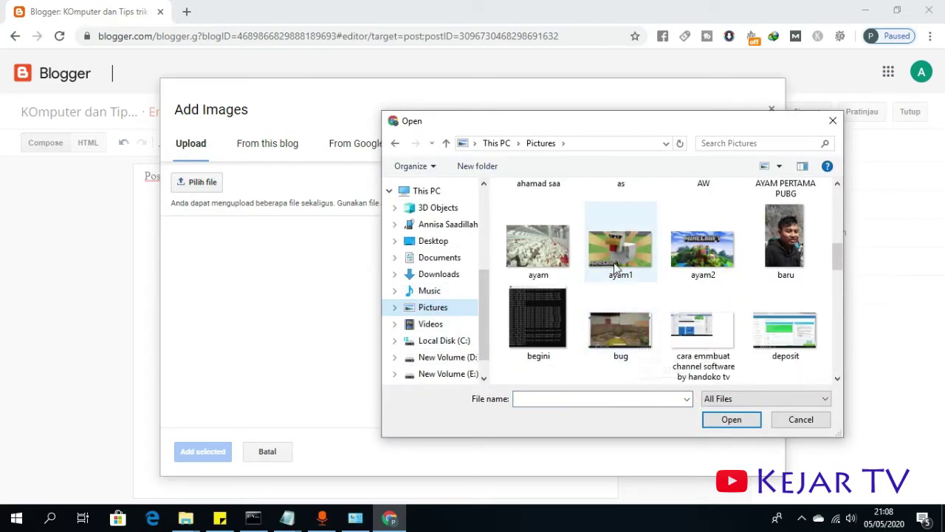
pyautogui.doubleClick(615, 268)
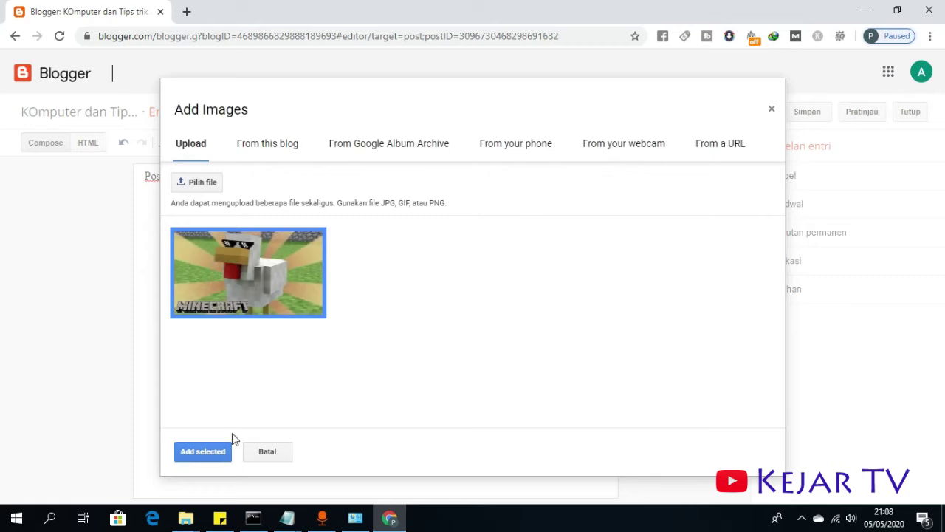
pyautogui.click(228, 456)
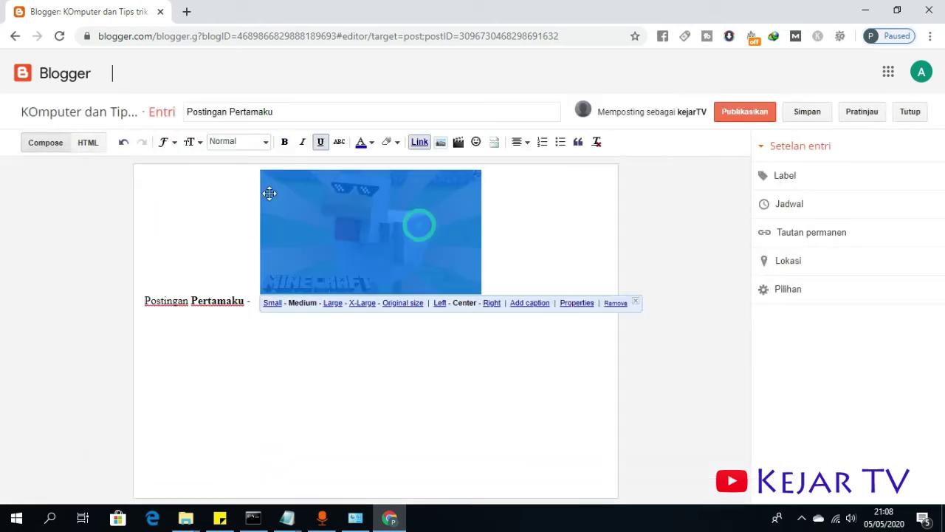
# Select the inserted image and look at the alignment options for it
pyautogui.click(418, 226)
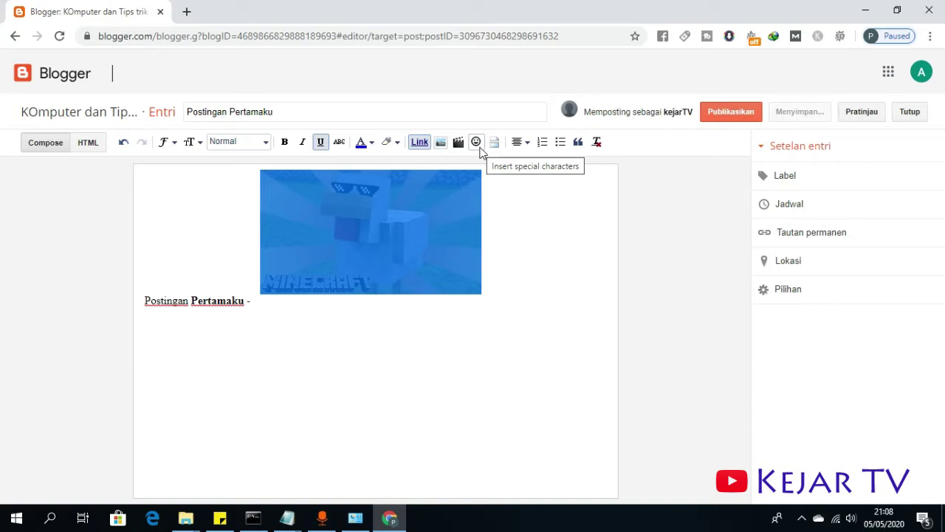
pyautogui.click(521, 143)
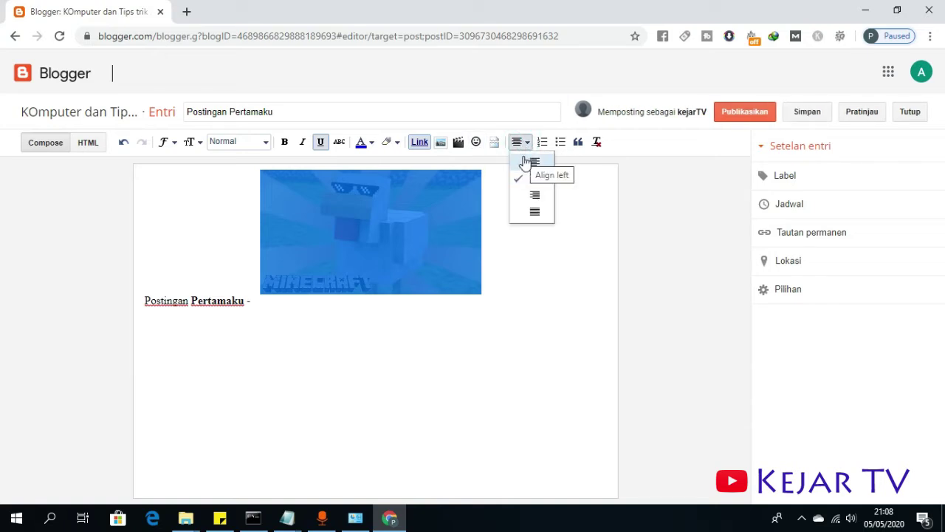
pyautogui.click(587, 238)
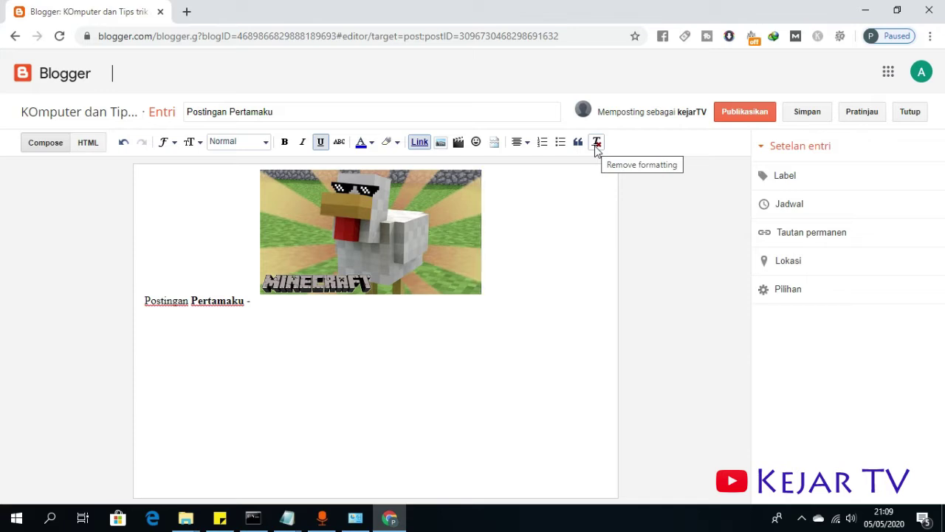
pyautogui.click(537, 341)
pyautogui.hotkey('ctrl', 'a')
pyautogui.click(537, 341)
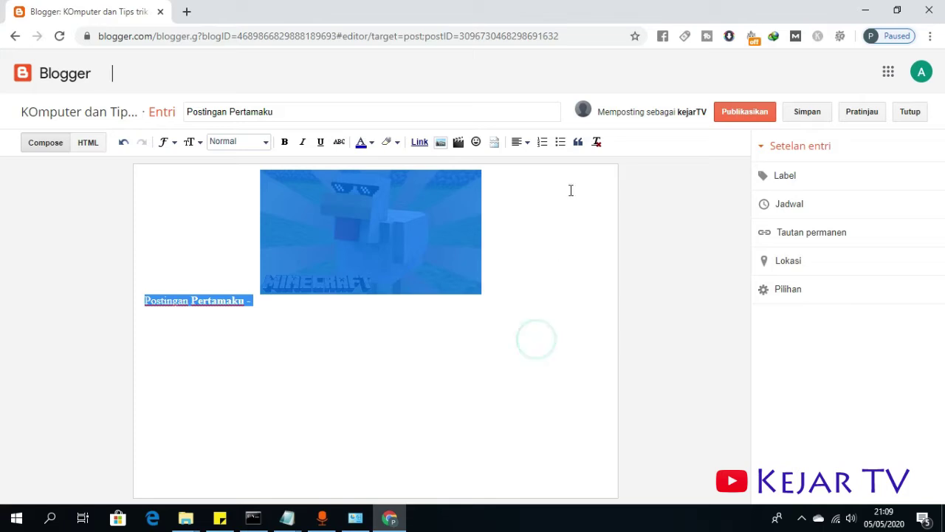
pyautogui.click(571, 249)
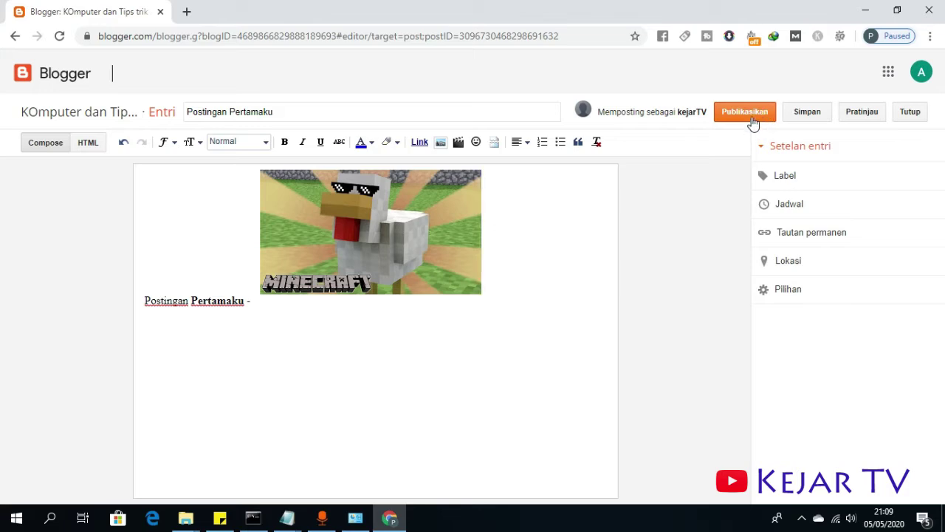
# Preview the post as it appears on the blog, then close the preview and return to the editor
pyautogui.click(851, 115)
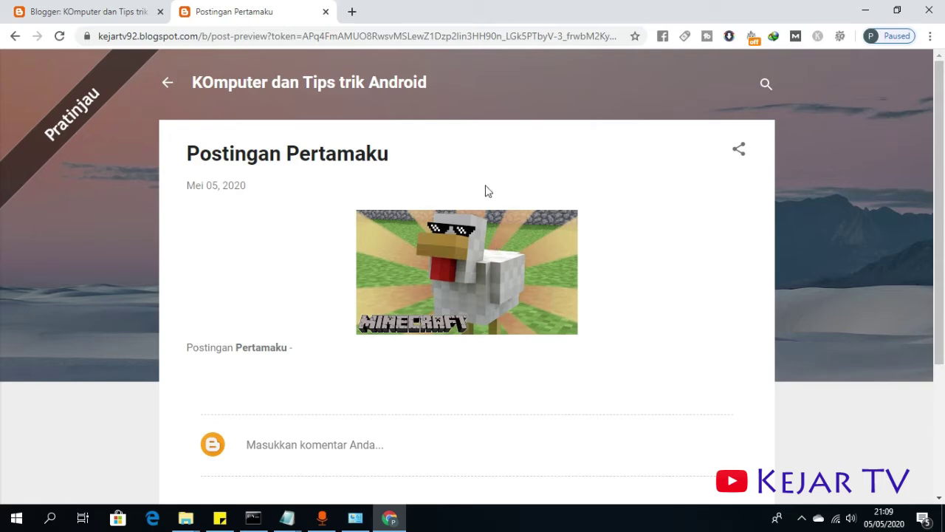
pyautogui.click(118, 12)
pyautogui.click(318, 12)
pyautogui.click(325, 12)
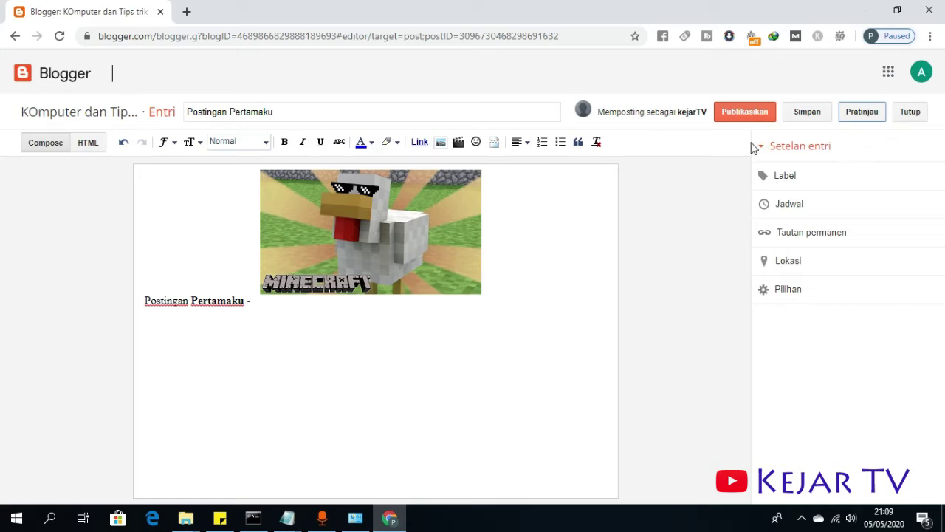
# Examine the post's label, schedule, permalink, location and comment options in the post settings
pyautogui.click(808, 176)
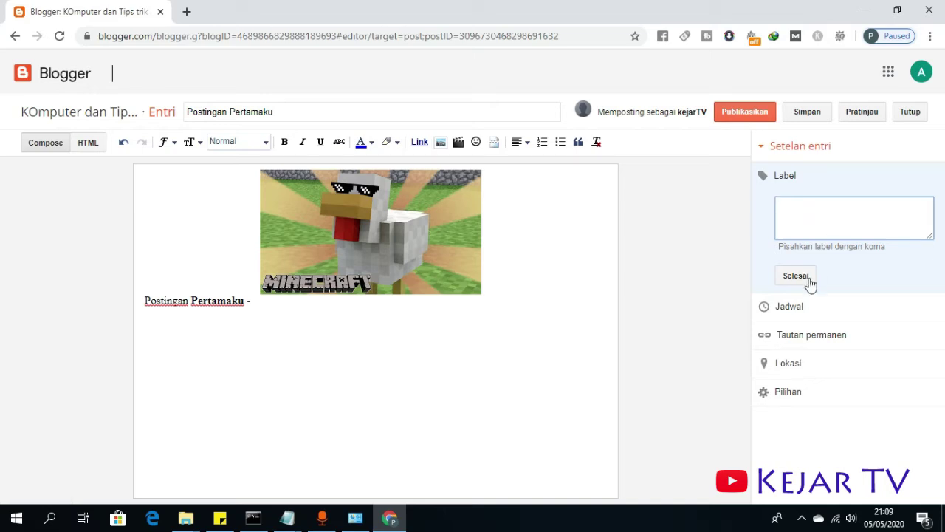
pyautogui.click(803, 305)
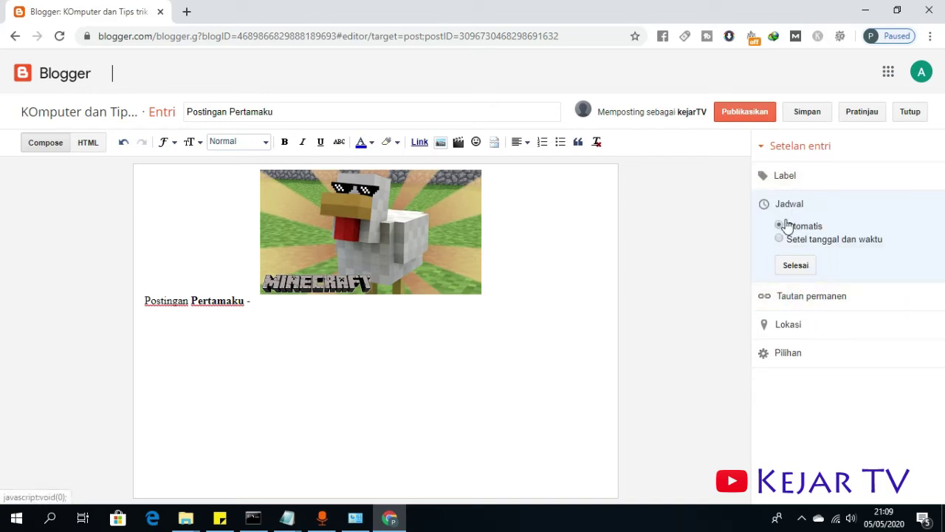
pyautogui.click(803, 298)
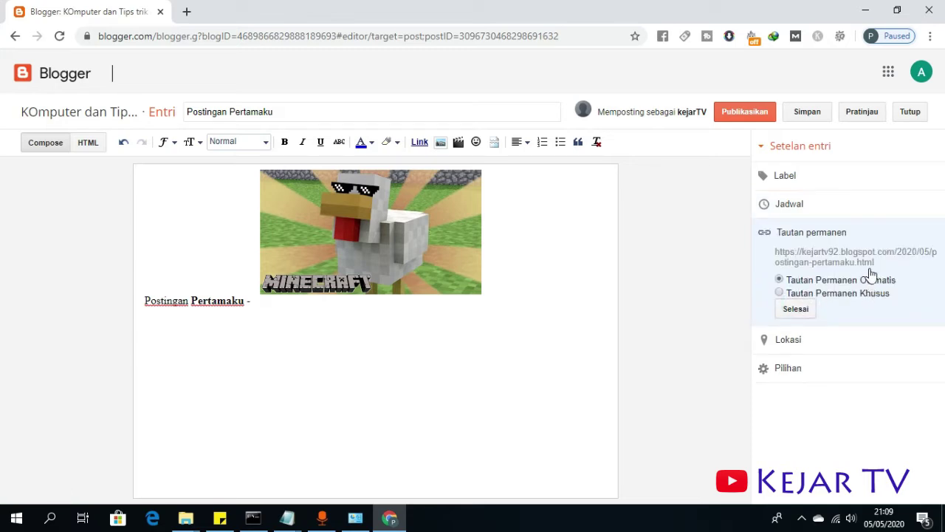
pyautogui.moveTo(876, 264); pyautogui.dragTo(770, 260)
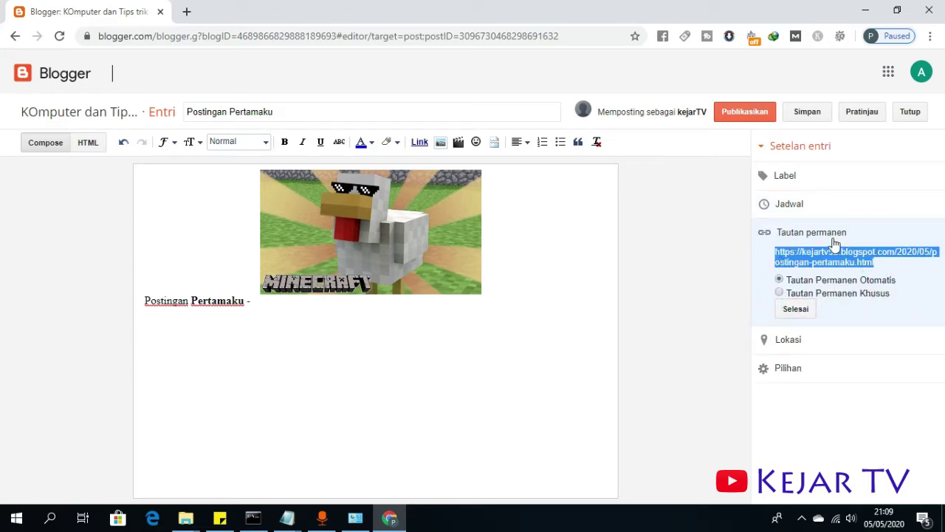
pyautogui.click(798, 338)
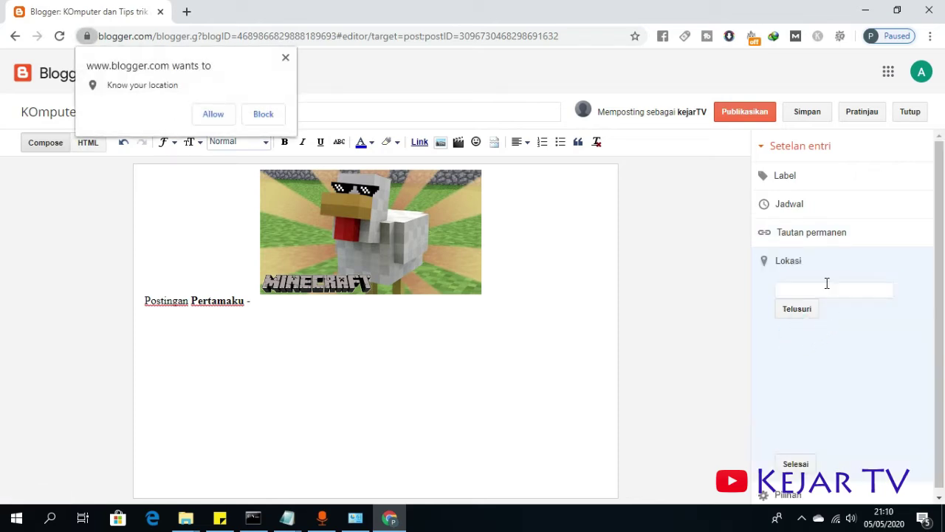
pyautogui.click(795, 464)
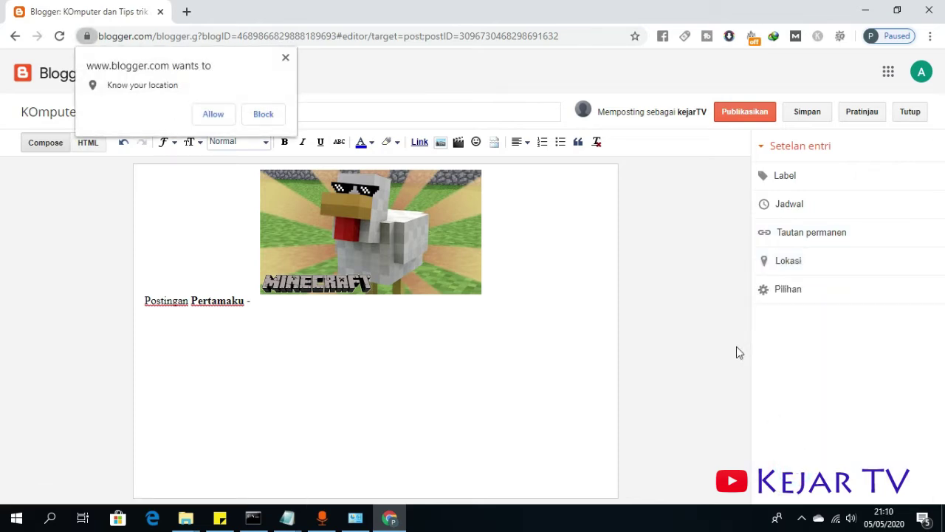
pyautogui.click(763, 295)
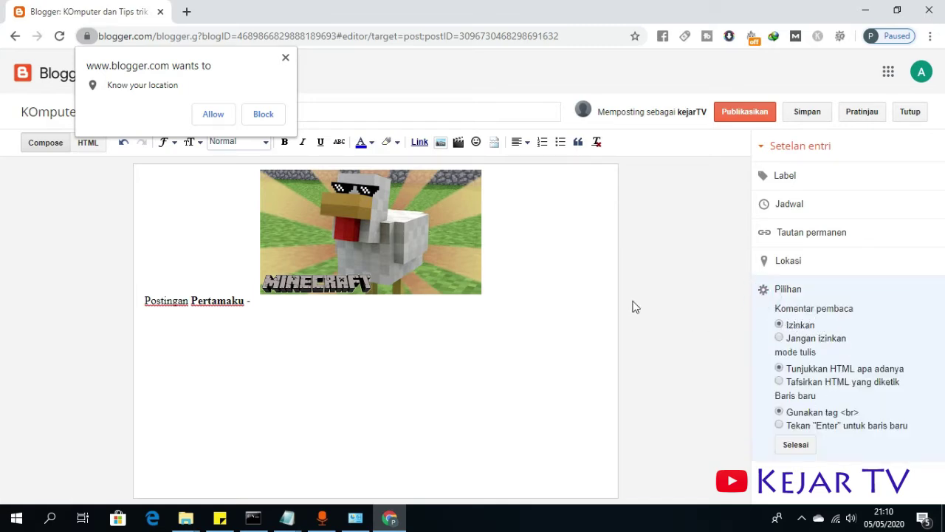
# Dismiss the location permission request and publish the post "Postingan Pertamaku"
pyautogui.click(286, 57)
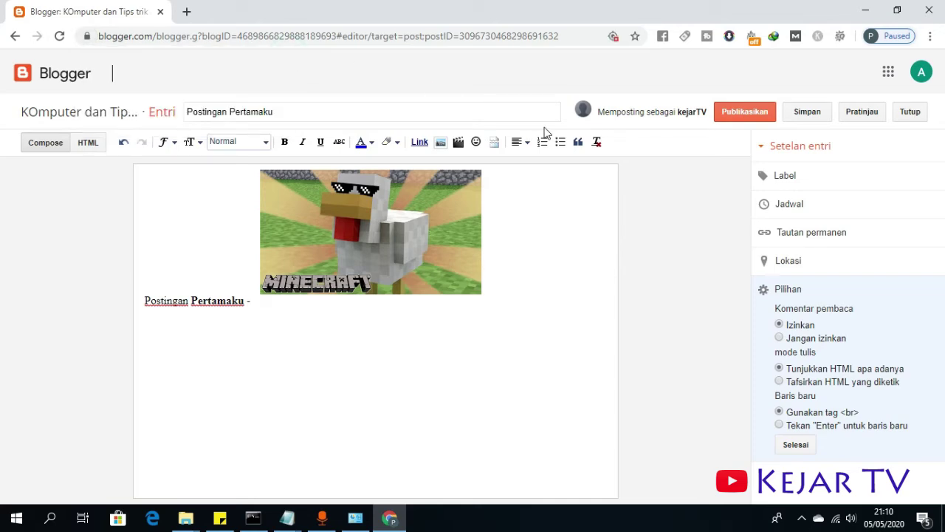
pyautogui.click(759, 118)
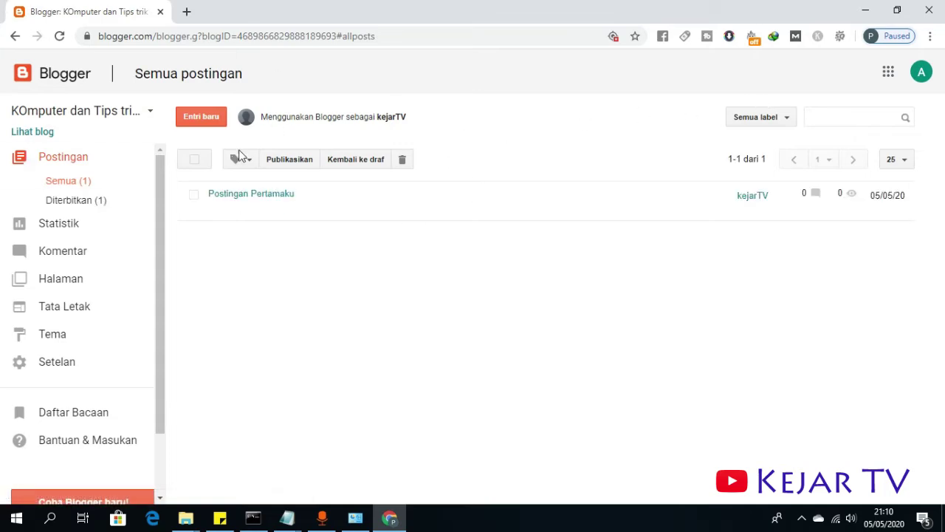
# Open the live blog in a new tab, look over the published post, and return to the Blogger dashboard
pyautogui.rightClick(42, 138)
pyautogui.click(61, 140)
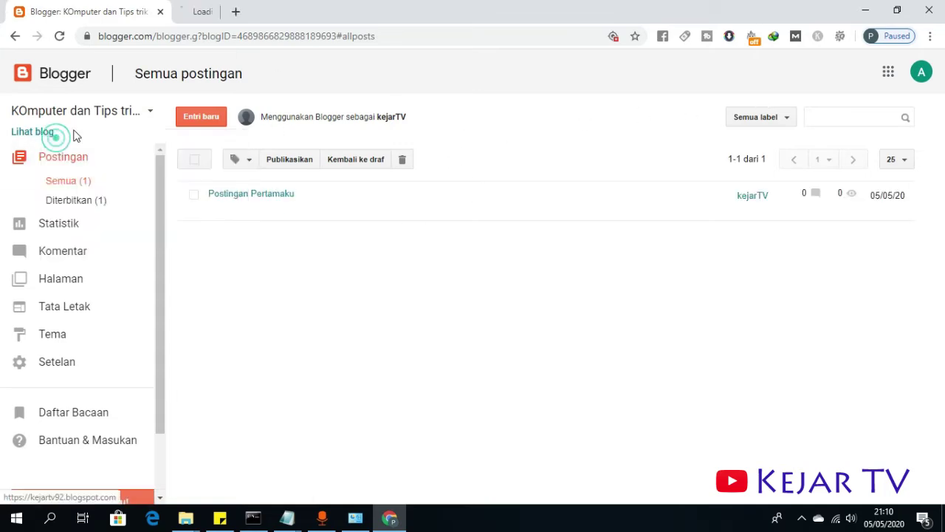
pyautogui.click(212, 9)
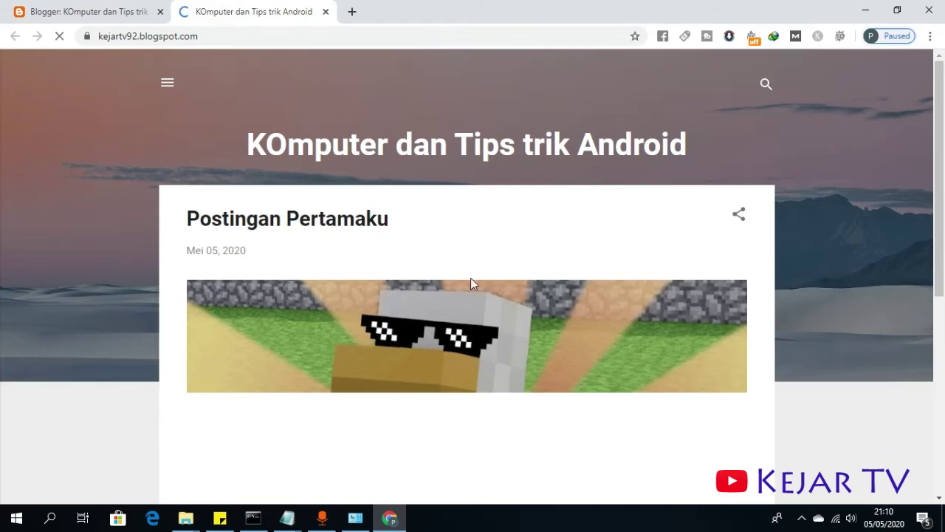
pyautogui.scroll(-5, 471, 277)
pyautogui.scroll(4, 471, 273)
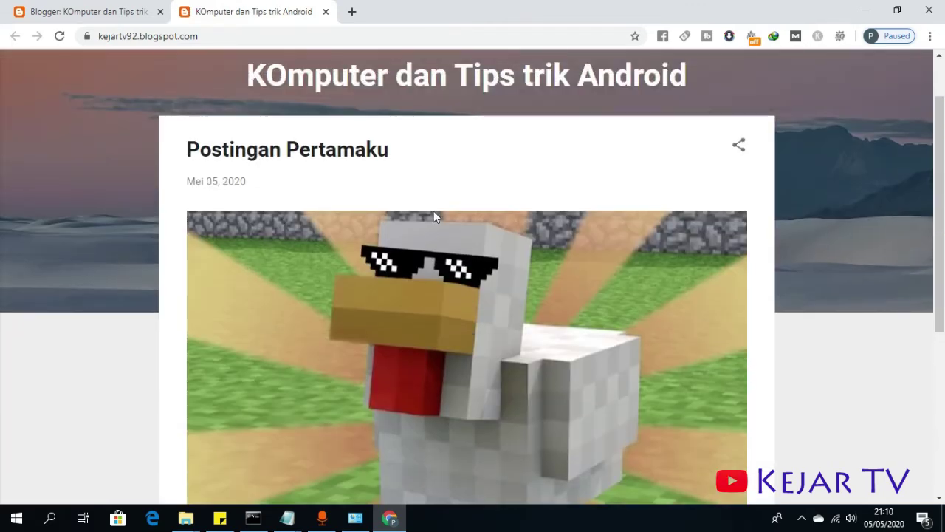
pyautogui.click(121, 9)
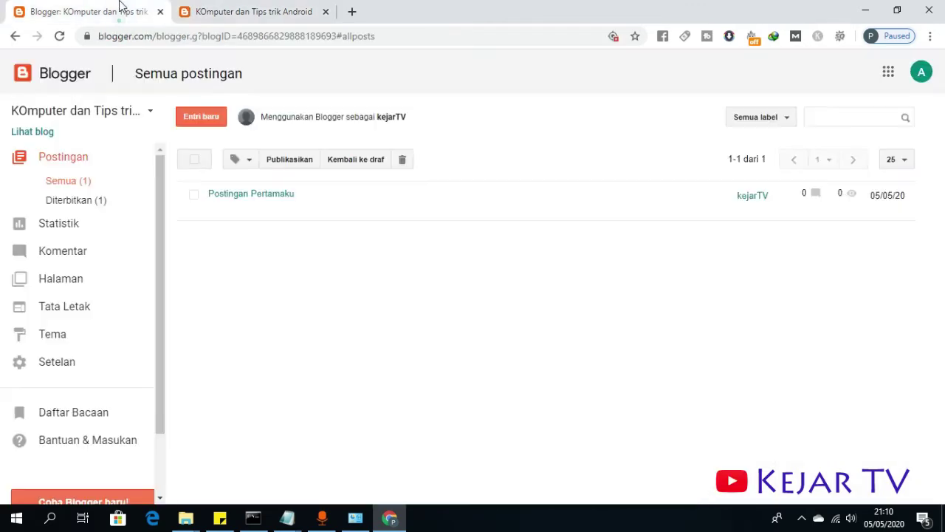
# Look through the blog's statistics: overview, posts, traffic sources and audience
pyautogui.click(106, 227)
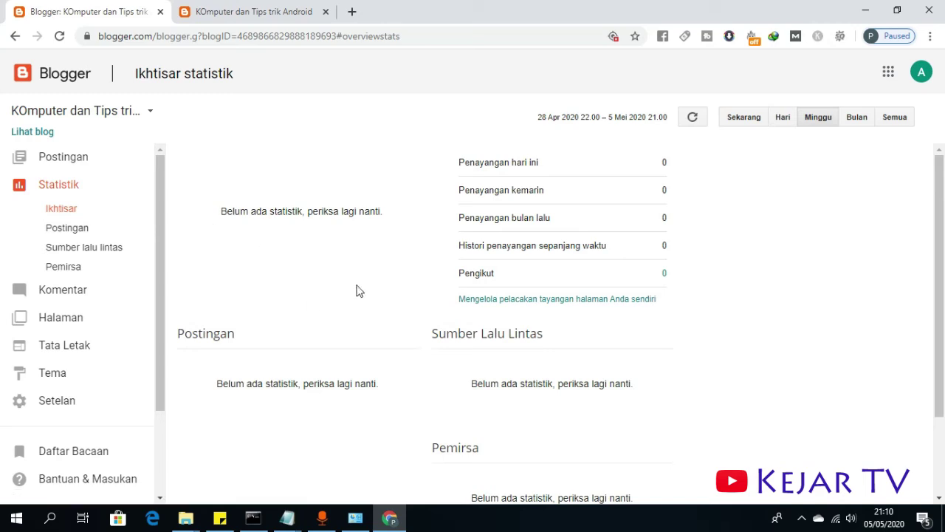
pyautogui.click(75, 229)
pyautogui.click(78, 247)
pyautogui.click(72, 267)
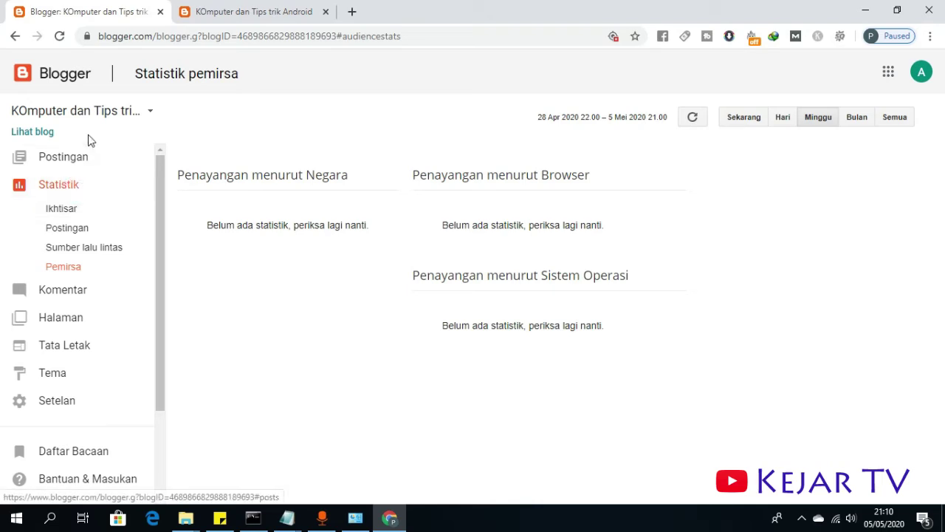
# Look at the blog's published comments and its list of pages
pyautogui.scroll(-2, 119, 196)
pyautogui.click(106, 181)
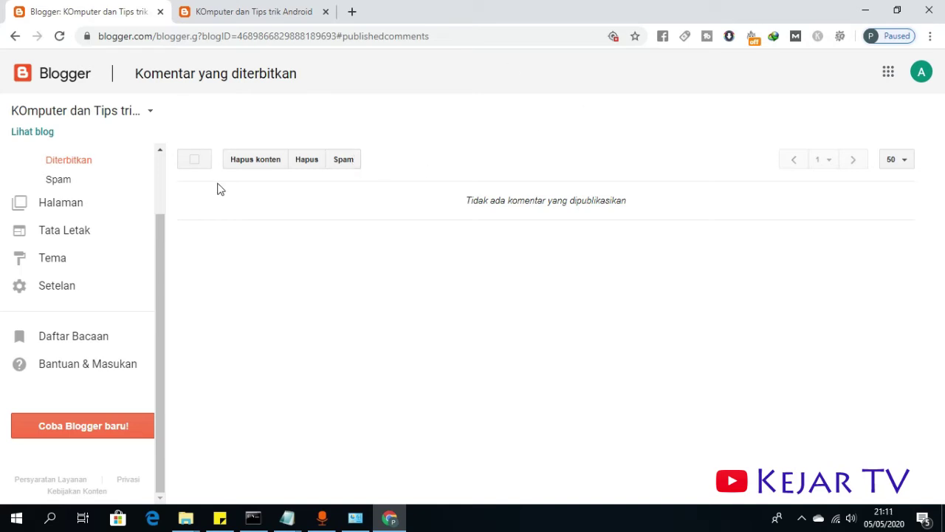
pyautogui.scroll(2, 81, 251)
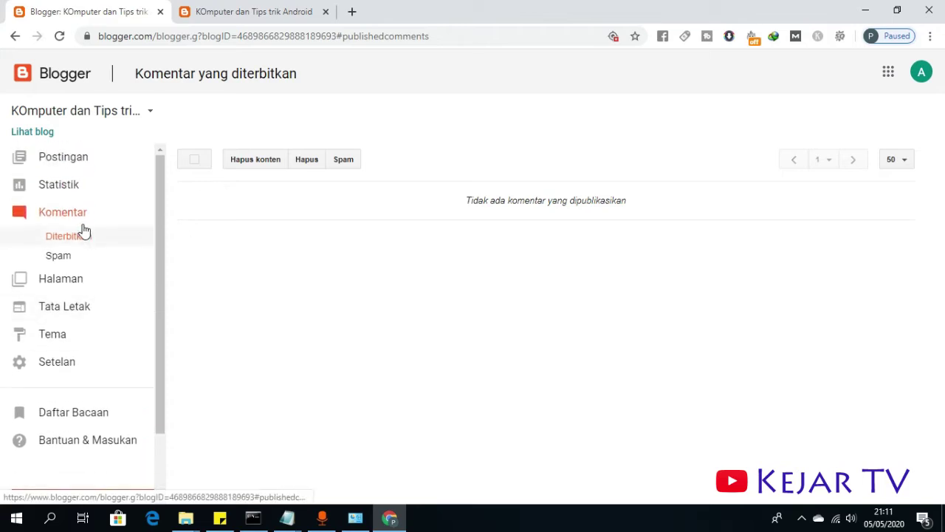
pyautogui.click(87, 285)
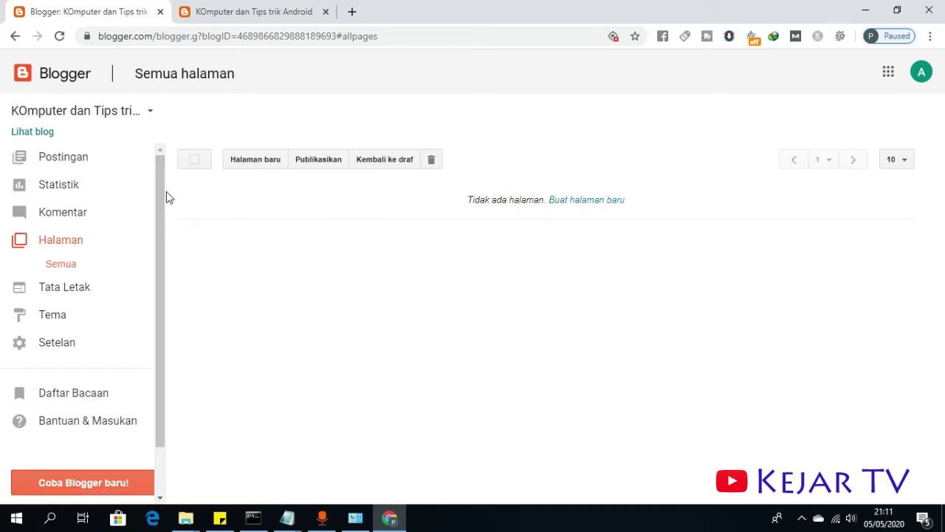
# Open the blog layout, look through the gadgets available for the lower sidebar, and close the list without adding one
pyautogui.scroll(-1, 163, 198)
pyautogui.click(96, 265)
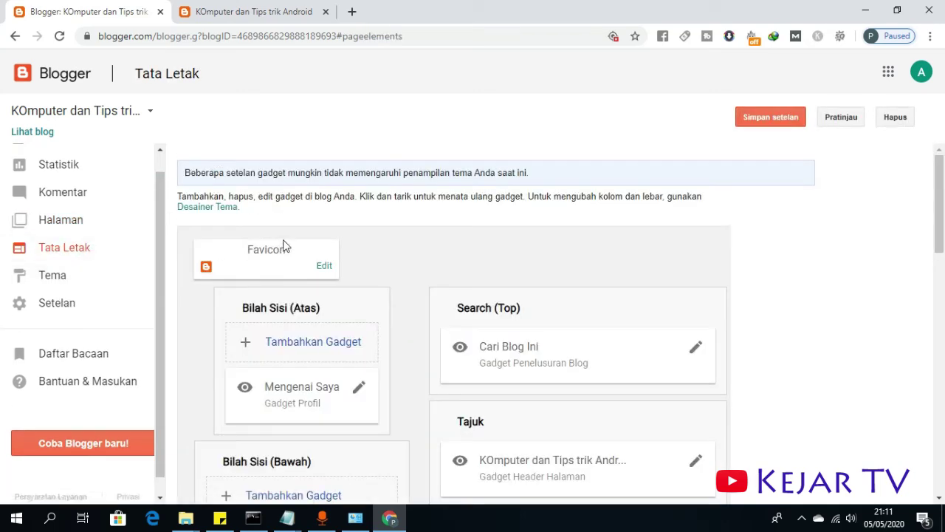
pyautogui.scroll(-1, 284, 246)
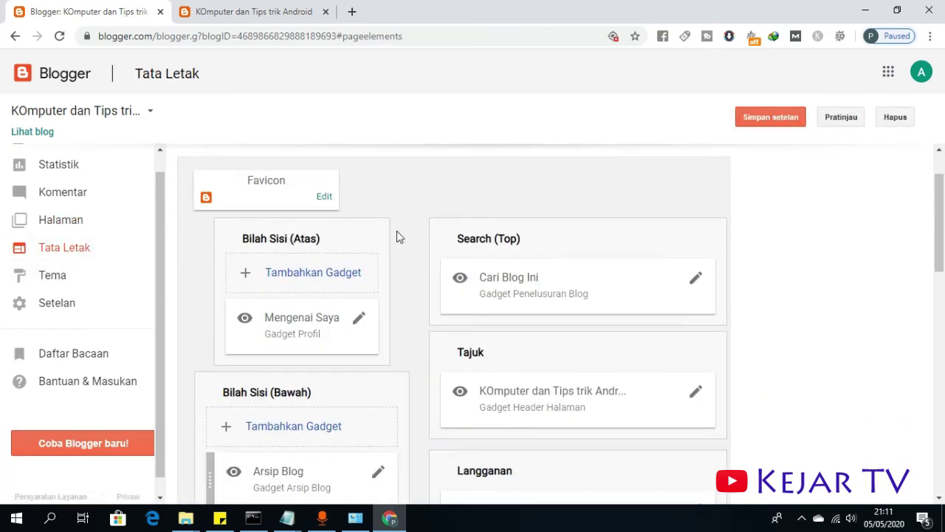
pyautogui.scroll(-2, 411, 229)
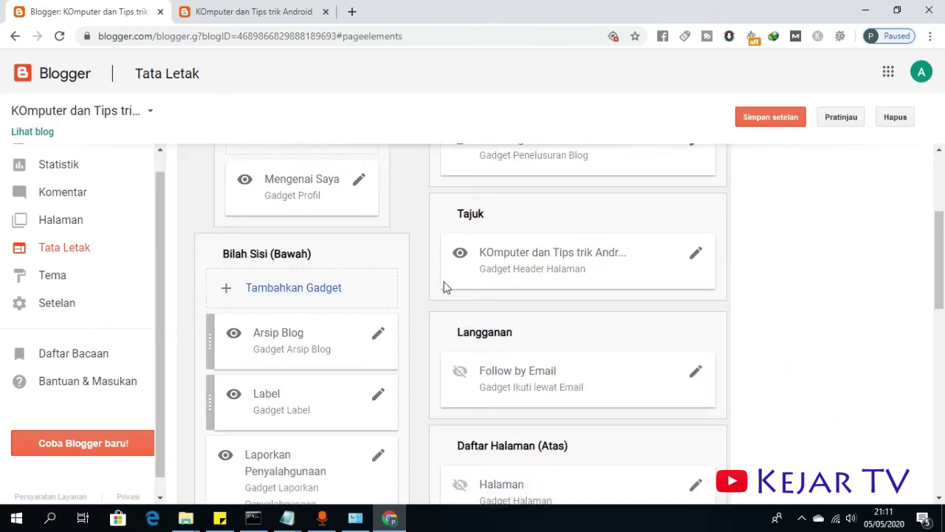
pyautogui.click(336, 292)
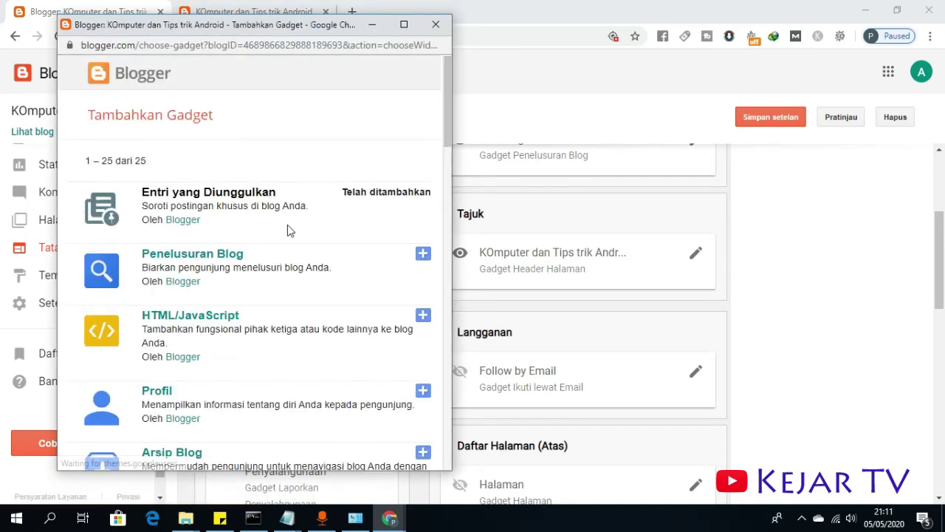
pyautogui.scroll(-1, 289, 228)
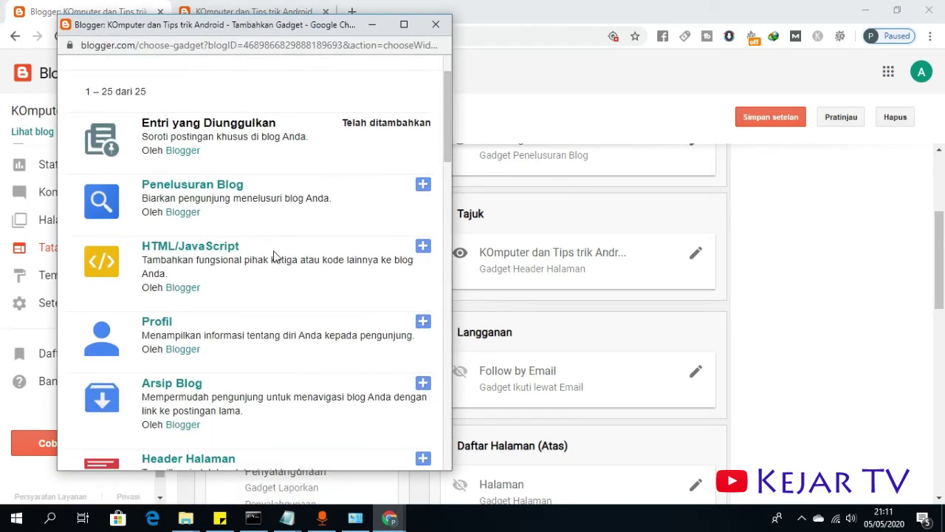
pyautogui.scroll(-1, 274, 255)
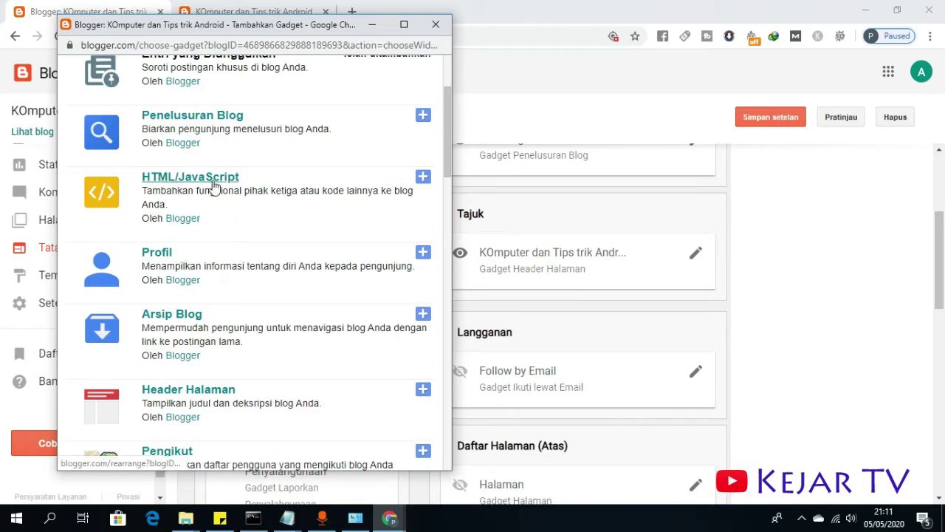
pyautogui.click(425, 30)
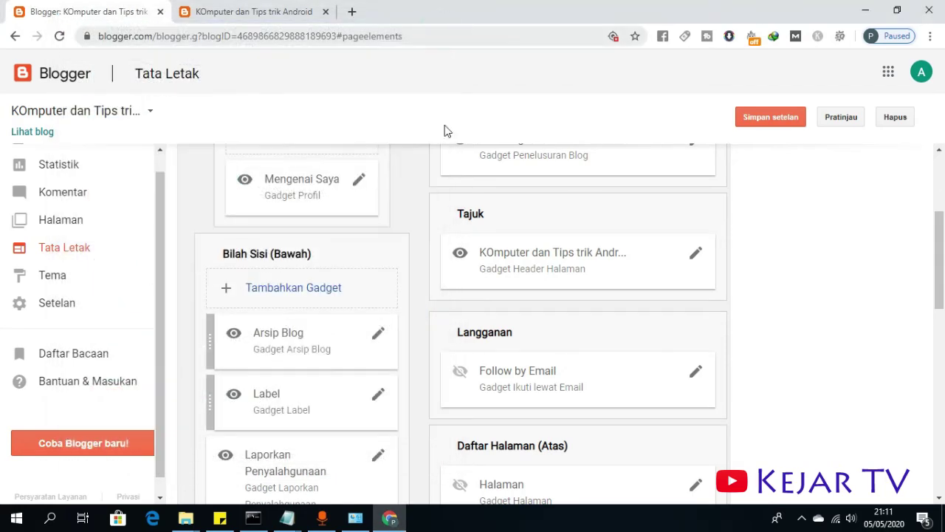
# Look through the remaining layout sections, check the Follow by Email gadget's configuration, and close it without changes
pyautogui.scroll(-3, 617, 299)
pyautogui.scroll(4, 617, 301)
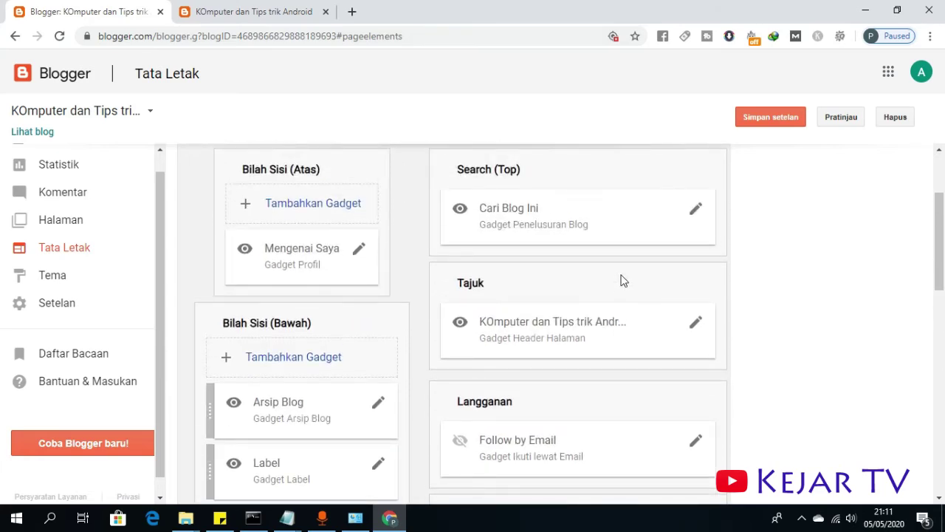
pyautogui.scroll(-3, 647, 268)
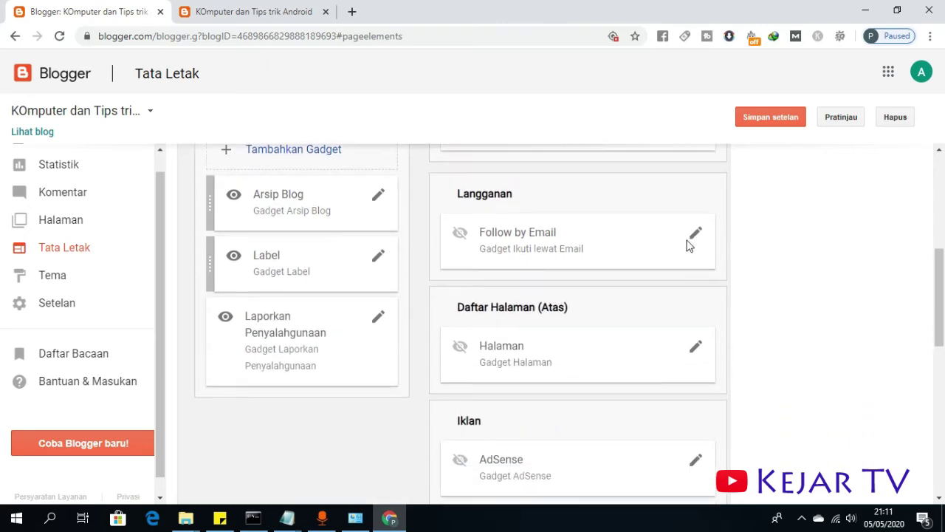
pyautogui.click(694, 236)
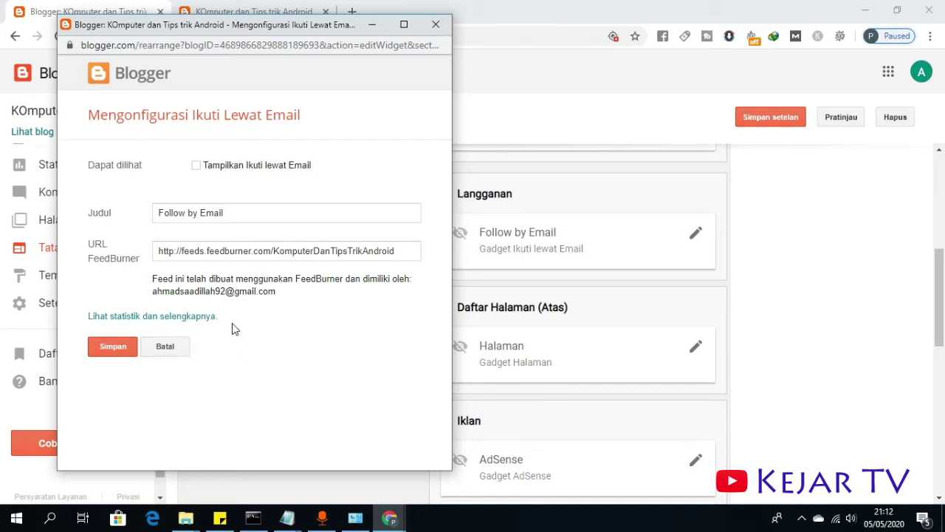
pyautogui.click(437, 27)
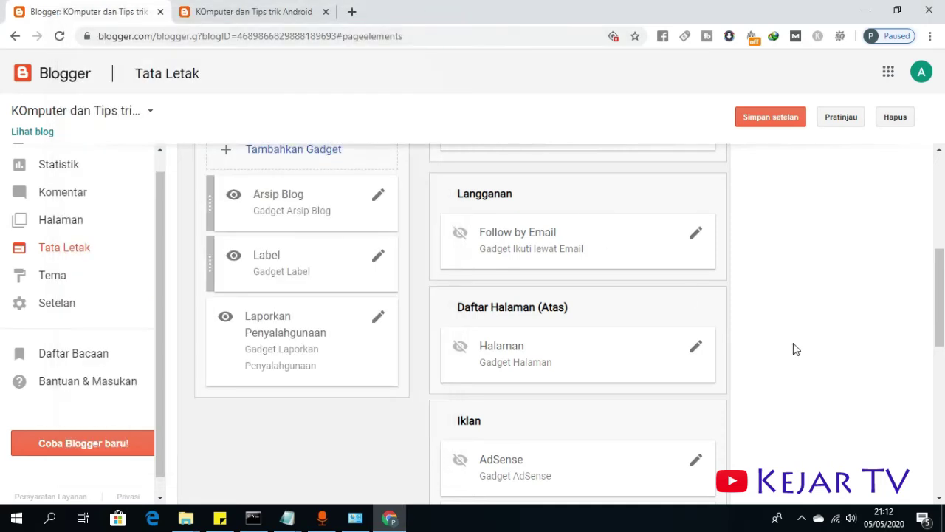
# Compare the layout sections with the live blog, checking its footer, search field and side menu, then return to the layout
pyautogui.scroll(4, 818, 356)
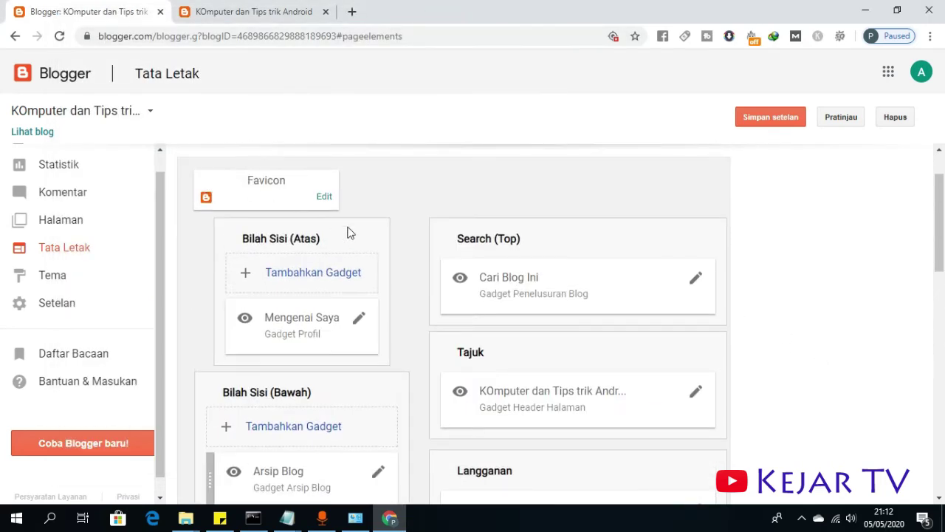
pyautogui.click(244, 11)
pyautogui.click(111, 11)
pyautogui.click(321, 7)
pyautogui.scroll(-5, 435, 404)
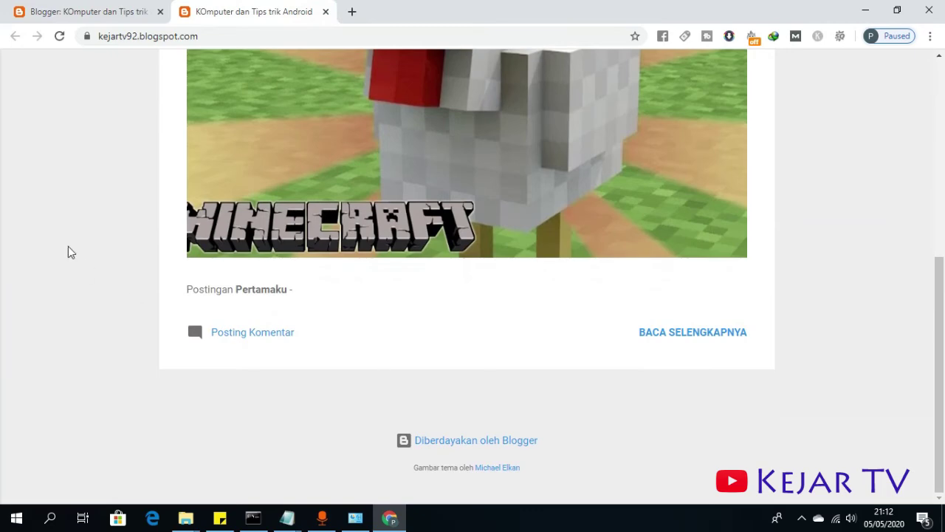
pyautogui.click(143, 11)
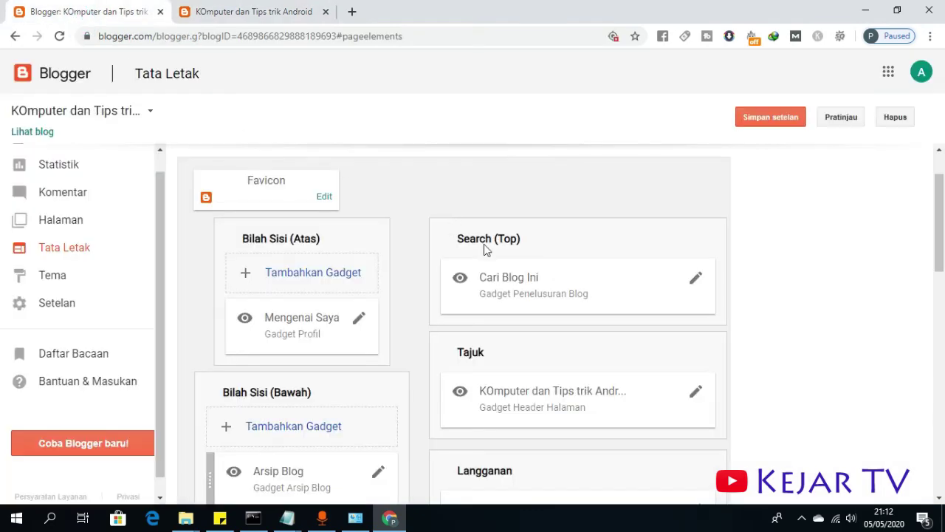
pyautogui.click(308, 10)
pyautogui.scroll(5, 443, 226)
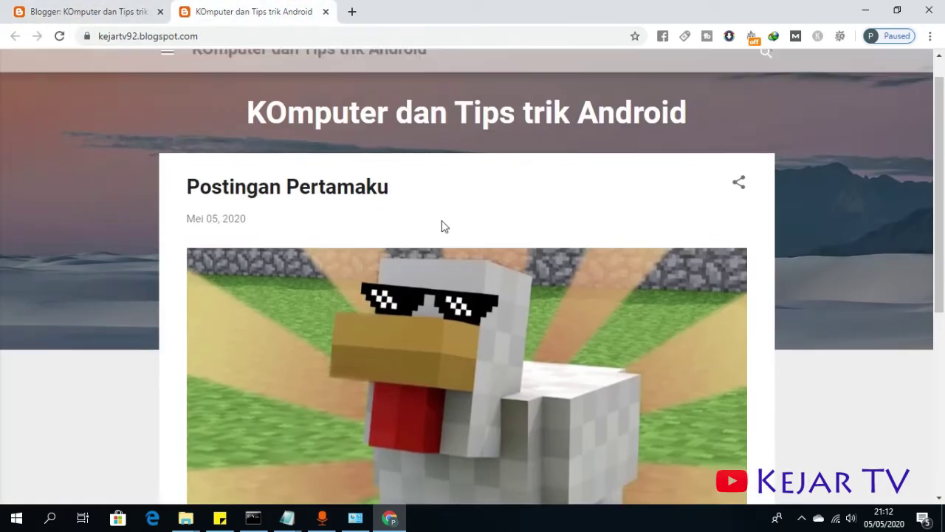
pyautogui.click(765, 84)
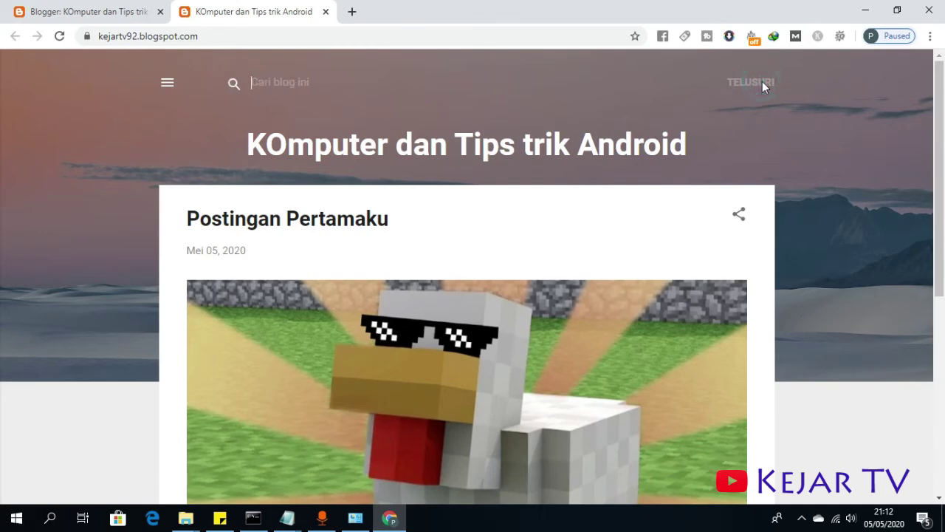
pyautogui.click(165, 84)
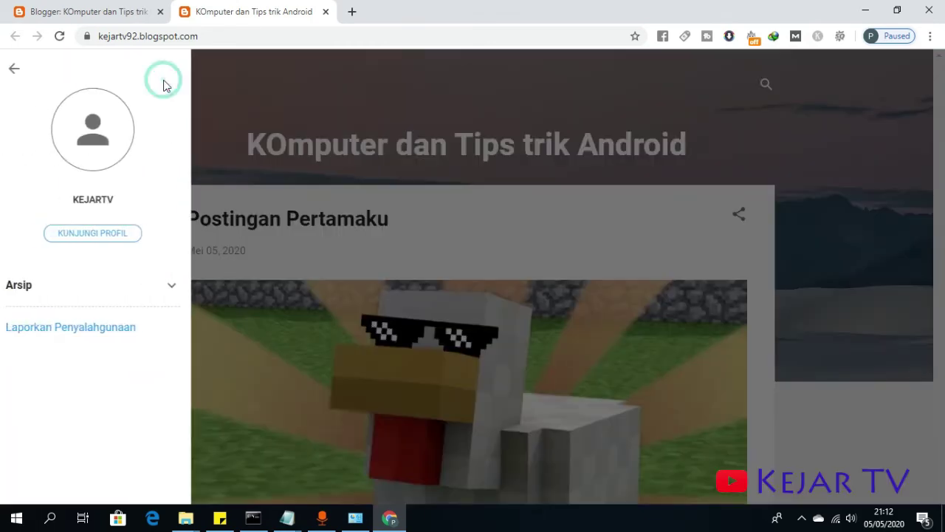
pyautogui.click(104, 12)
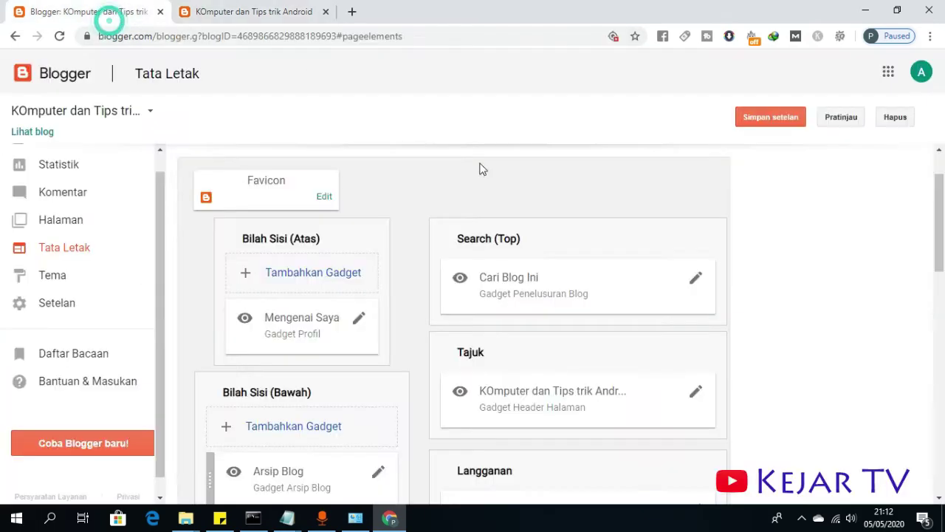
# Save the blog's layout arrangement
pyautogui.scroll(-3, 653, 338)
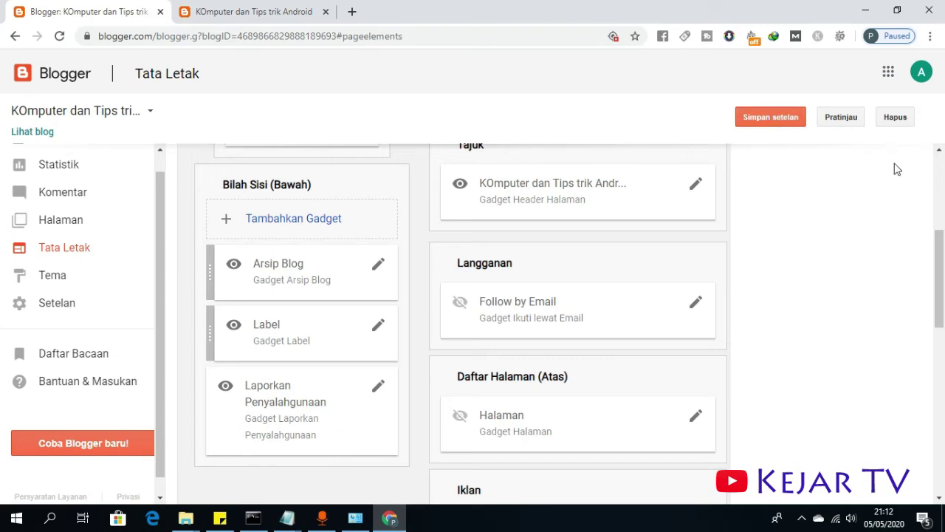
pyautogui.click(779, 124)
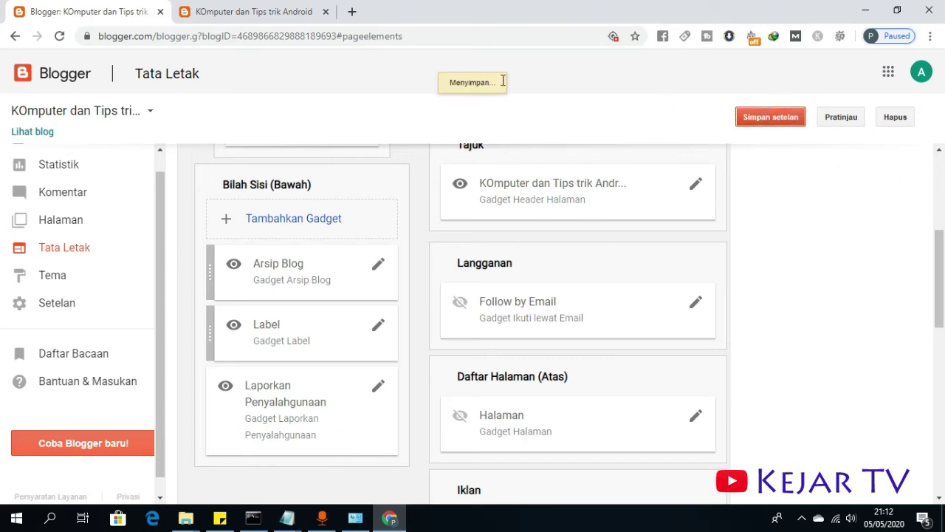
# Go to the blog's theme settings and open the current theme for customization in the theme designer
pyautogui.click(104, 278)
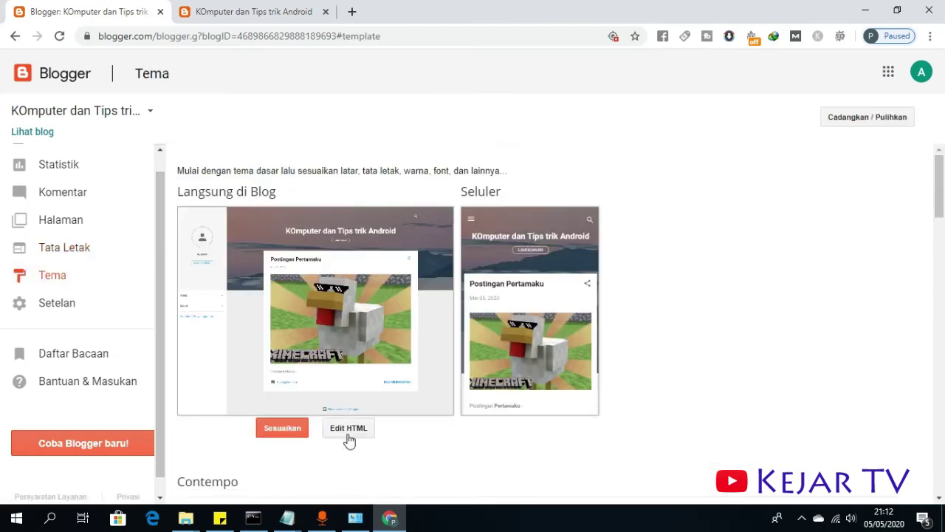
pyautogui.scroll(-1, 349, 439)
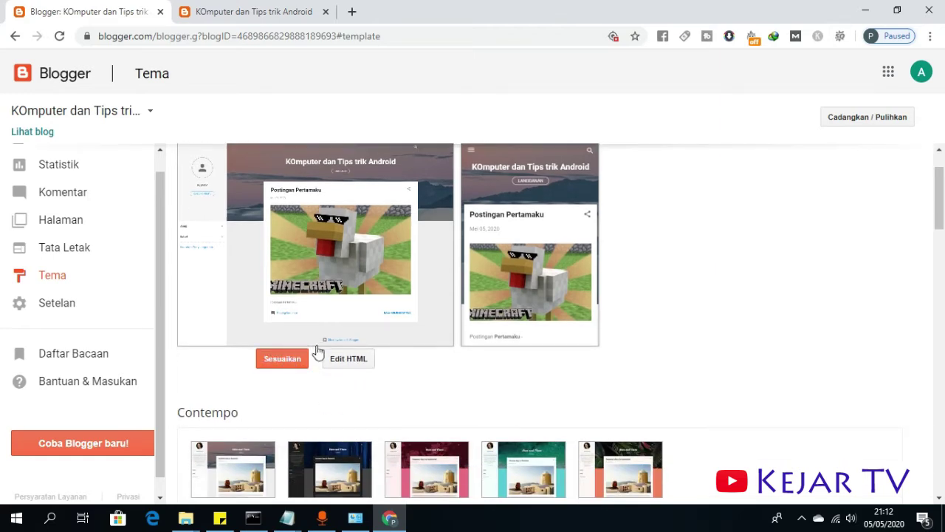
pyautogui.click(282, 359)
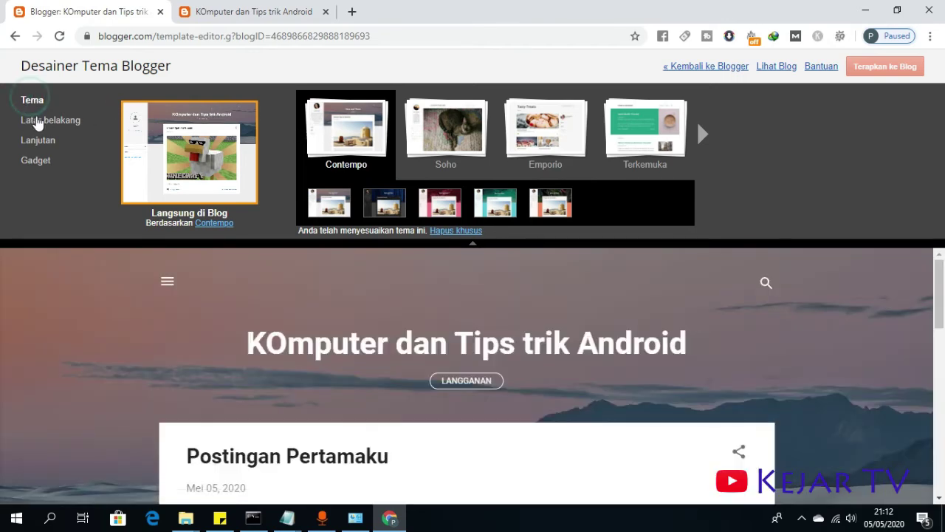
# Examine the theme's background options and the advanced options for backdrop, links, blog title and tab text
pyautogui.click(38, 122)
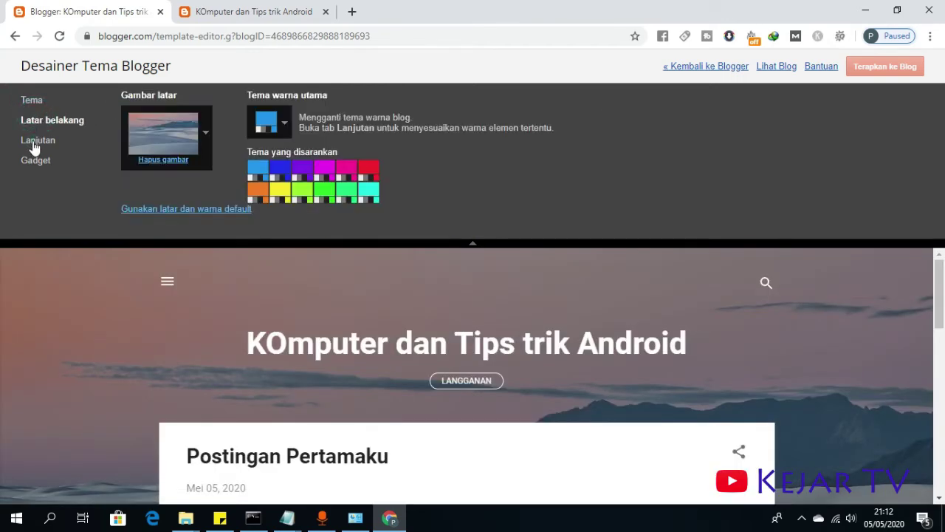
pyautogui.click(37, 143)
pyautogui.click(127, 113)
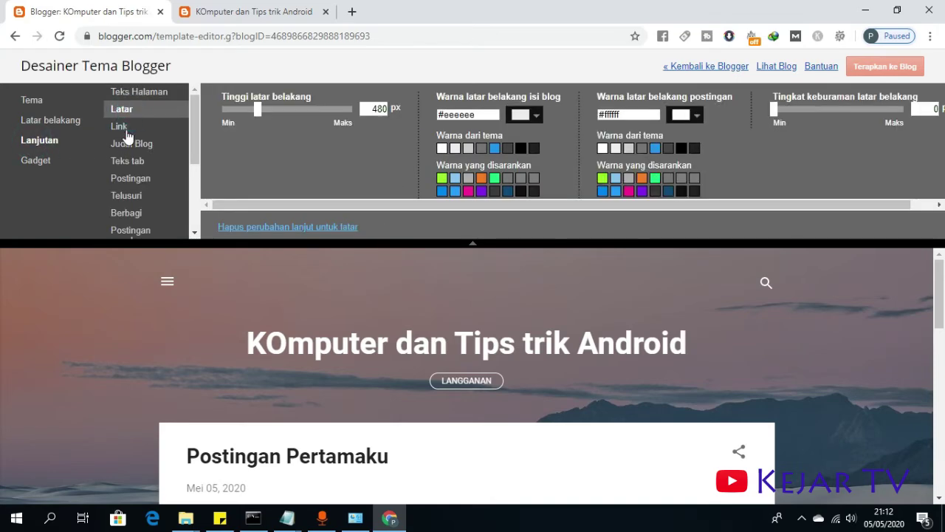
pyautogui.click(120, 127)
pyautogui.click(133, 145)
pyautogui.click(129, 163)
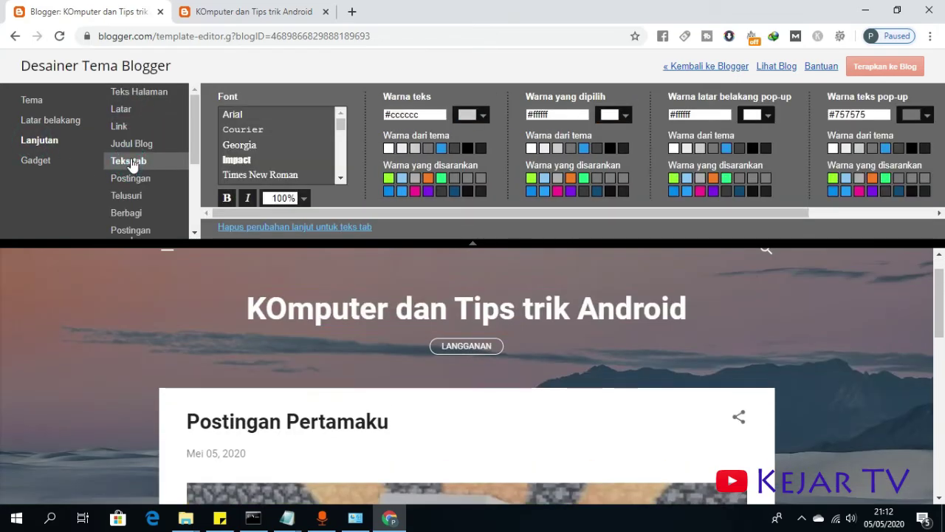